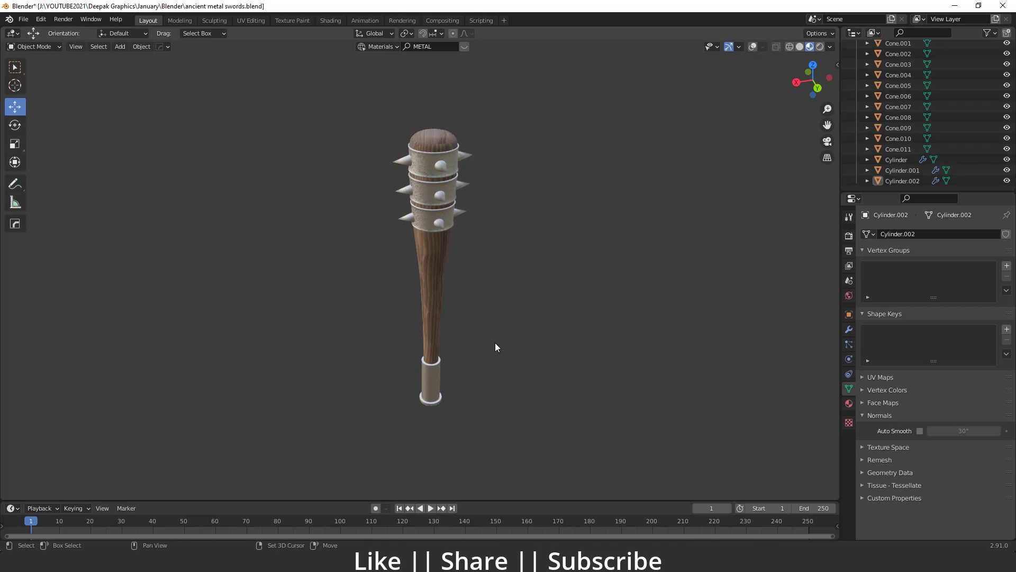
# Turn on the viewport overlays and delete every object of the spiked club scene
pyautogui.keyDown('shift'); pyautogui.moveTo(496, 347); pyautogui.dragTo(476, 345, button='middle'); pyautogui.keyUp('shift')
pyautogui.click(752, 47)
pyautogui.moveTo(483, 290); pyautogui.dragTo(358, 236, button='middle')
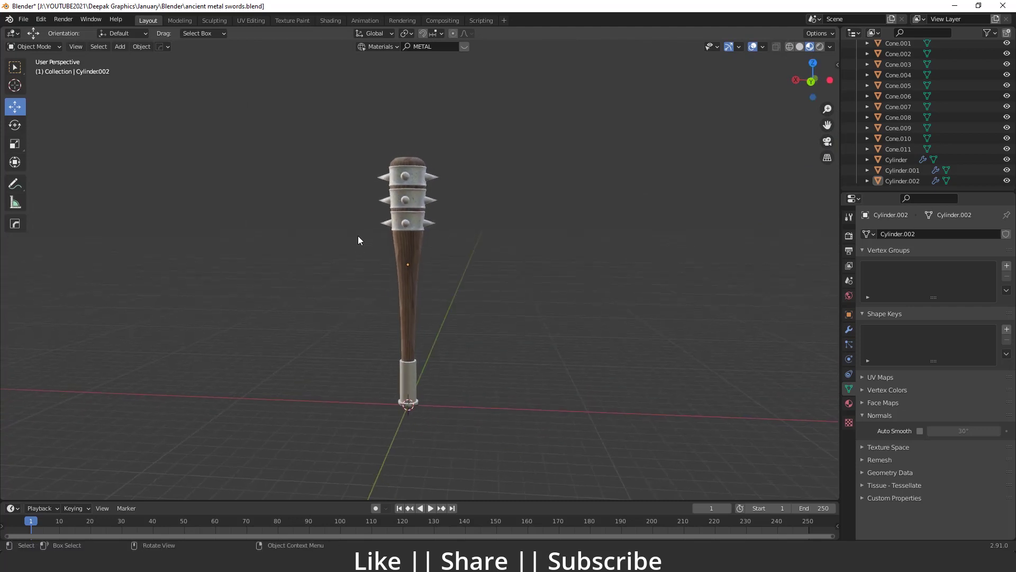
pyautogui.press('a')
pyautogui.press('Delete')
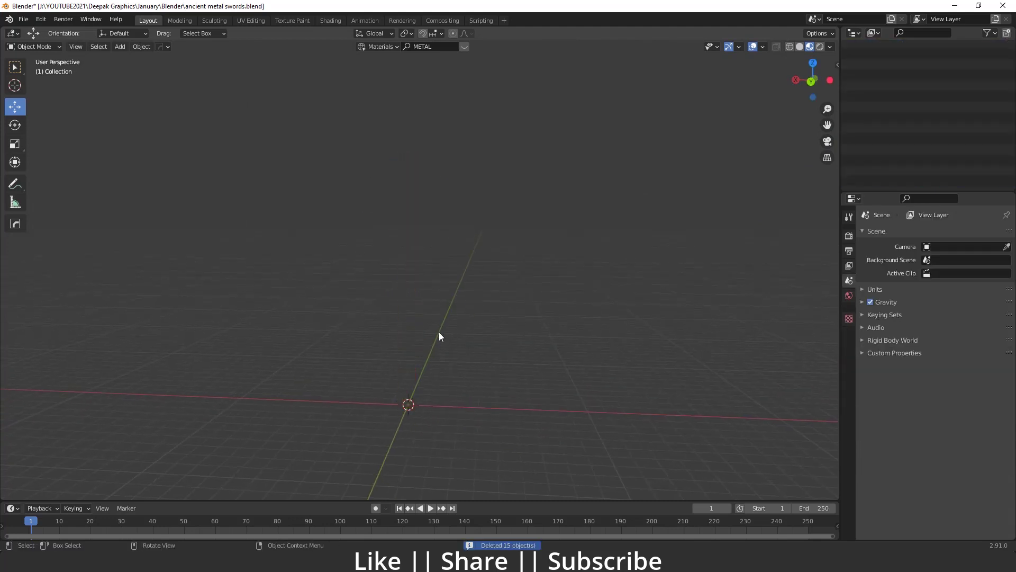
# Enable the Screencast Keys display in the viewport
pyautogui.press('n')
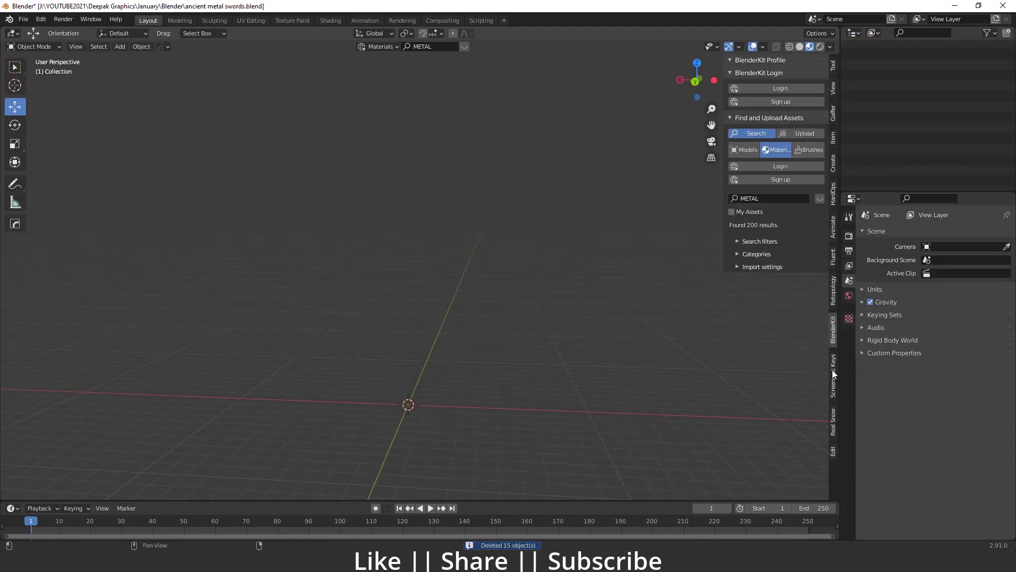
pyautogui.click(833, 373)
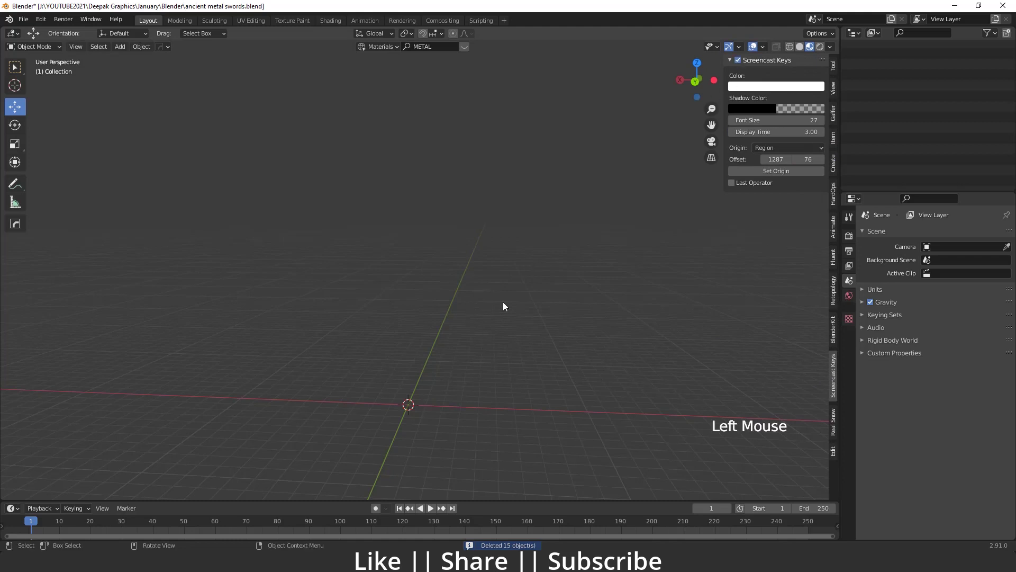
pyautogui.press('n')
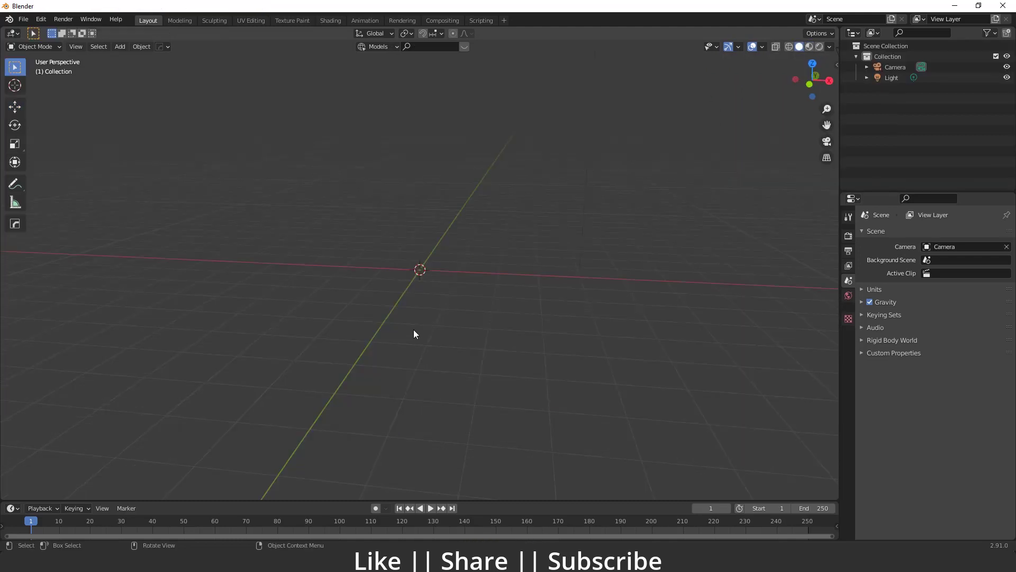
# Add a cylinder mesh at the world origin of the new scene
pyautogui.scroll(1, 415, 333)
pyautogui.keyDown('shift'); pyautogui.moveTo(426, 341); pyautogui.dragTo(405, 292, button='middle'); pyautogui.keyUp('shift')
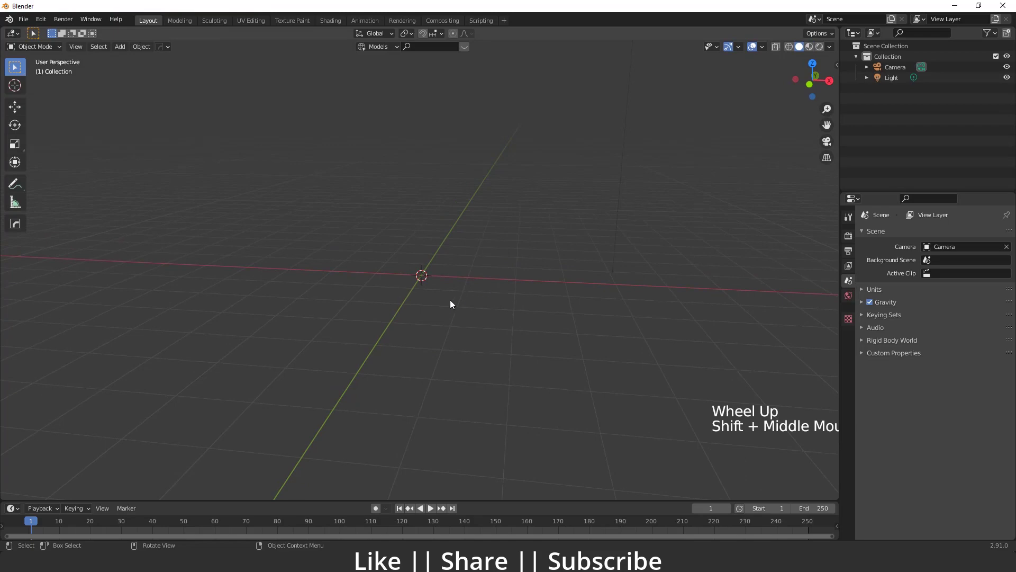
pyautogui.hotkey('shift', 'a')
pyautogui.moveTo(396, 264)
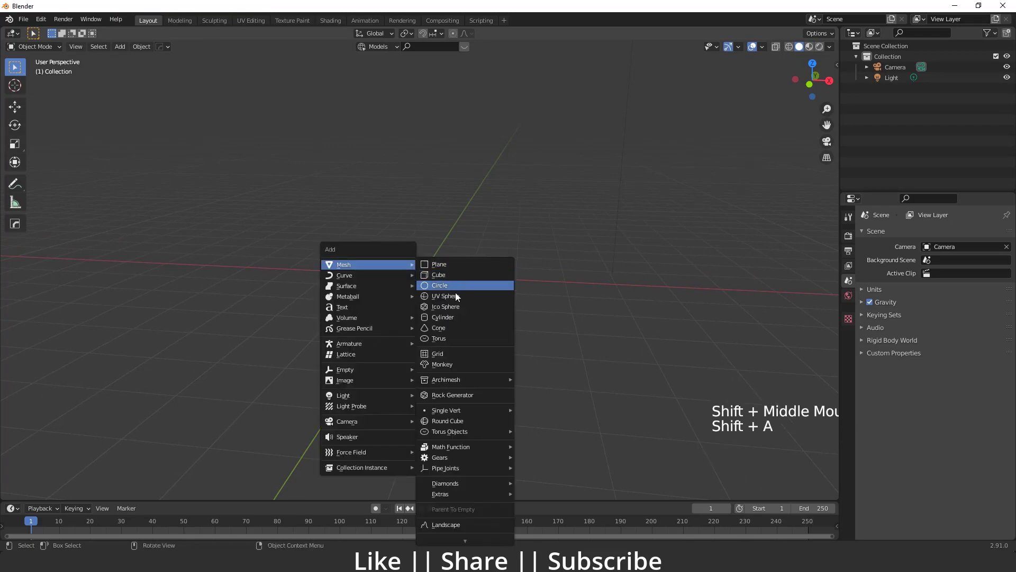
pyautogui.click(445, 316)
# In front view, stretch the cylinder along Z to a scale of about 6.7
pyautogui.press('`')
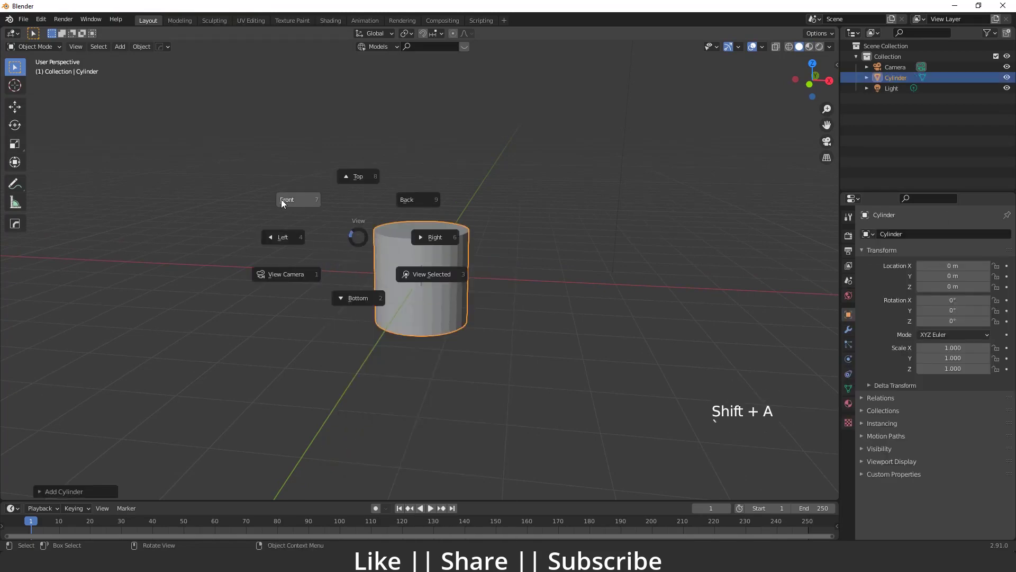
pyautogui.click(281, 199)
pyautogui.keyDown('shift'); pyautogui.moveTo(458, 255); pyautogui.dragTo(443, 243, button='middle'); pyautogui.keyUp('shift')
pyautogui.scroll(-3, 443, 247)
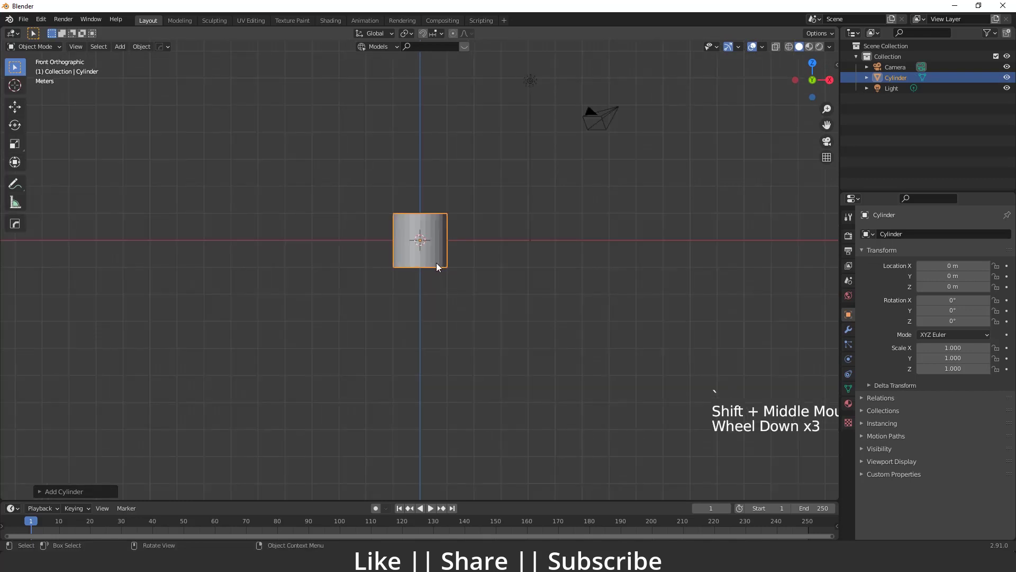
pyautogui.click(15, 144)
pyautogui.click(421, 197)
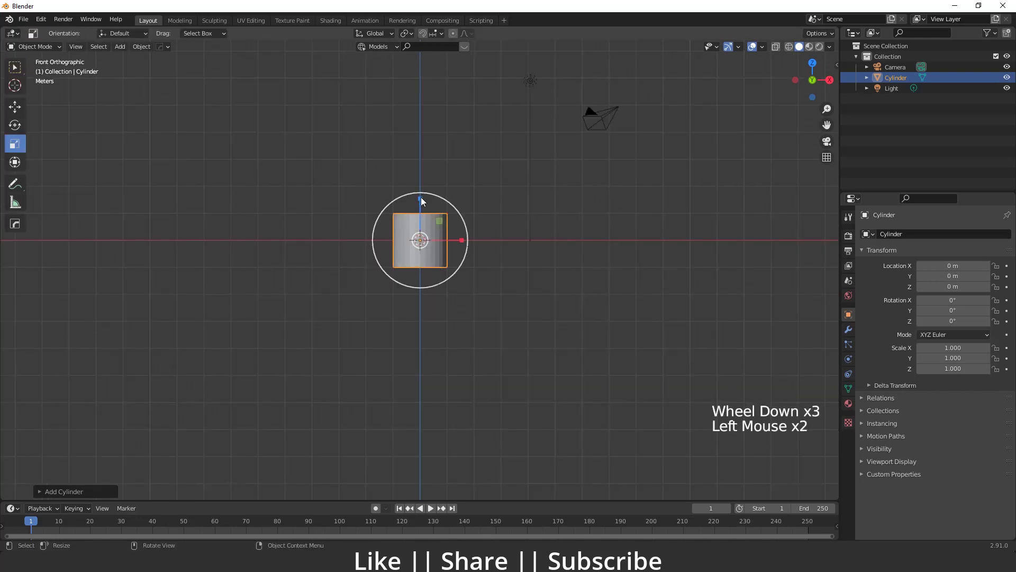
pyautogui.moveTo(421, 197); pyautogui.dragTo(464, 391)
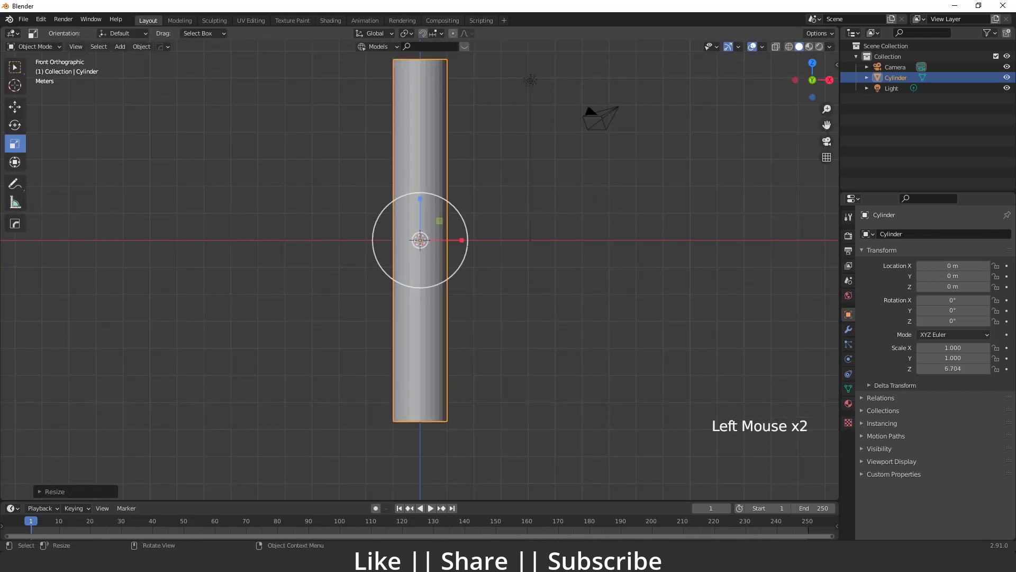
# Apply the cylinder's scale
pyautogui.keyDown('shift'); pyautogui.moveTo(454, 345); pyautogui.dragTo(449, 358, button='middle'); pyautogui.keyUp('shift')
pyautogui.scroll(-2, 444, 329)
pyautogui.keyDown('shift'); pyautogui.moveTo(452, 286); pyautogui.dragTo(461, 275, button='middle'); pyautogui.keyUp('shift')
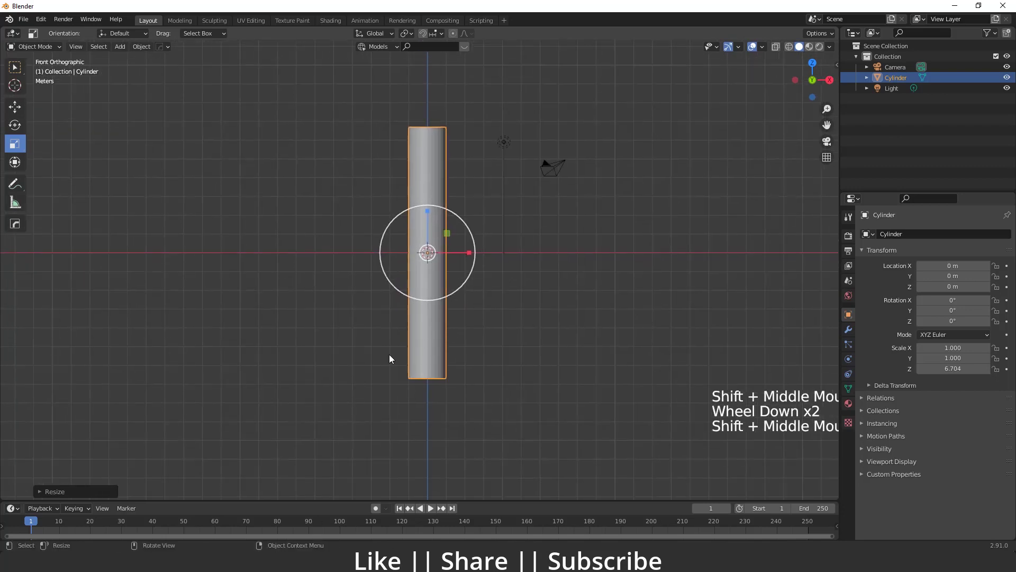
pyautogui.hotkey('ctrl', 'a')
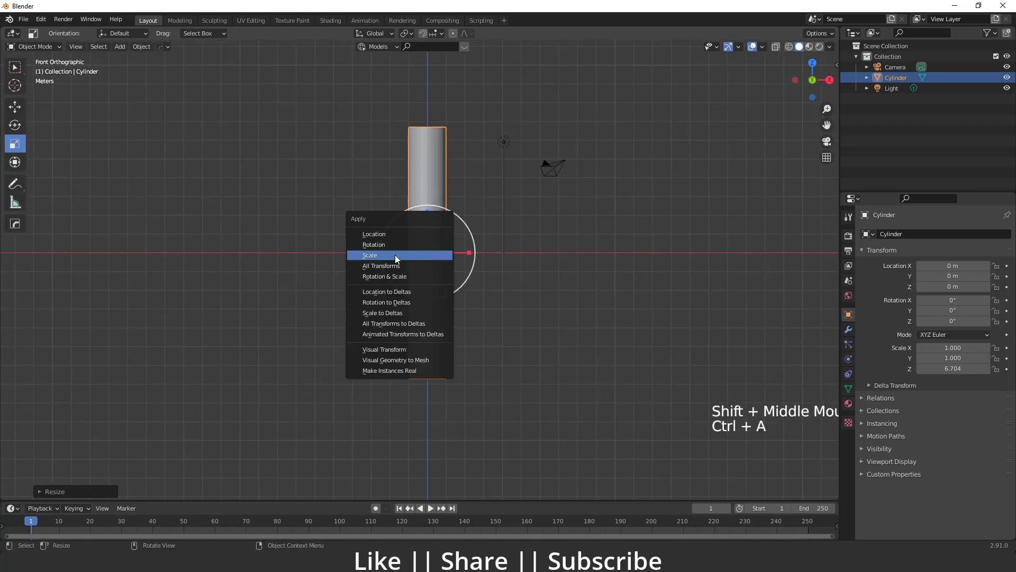
pyautogui.click(395, 256)
# Cut 8 evenly spaced horizontal edge loops along the cylinder's length in Edit Mode
pyautogui.scroll(2, 414, 259)
pyautogui.keyDown('shift'); pyautogui.moveTo(423, 281); pyautogui.dragTo(438, 300, button='middle'); pyautogui.keyUp('shift')
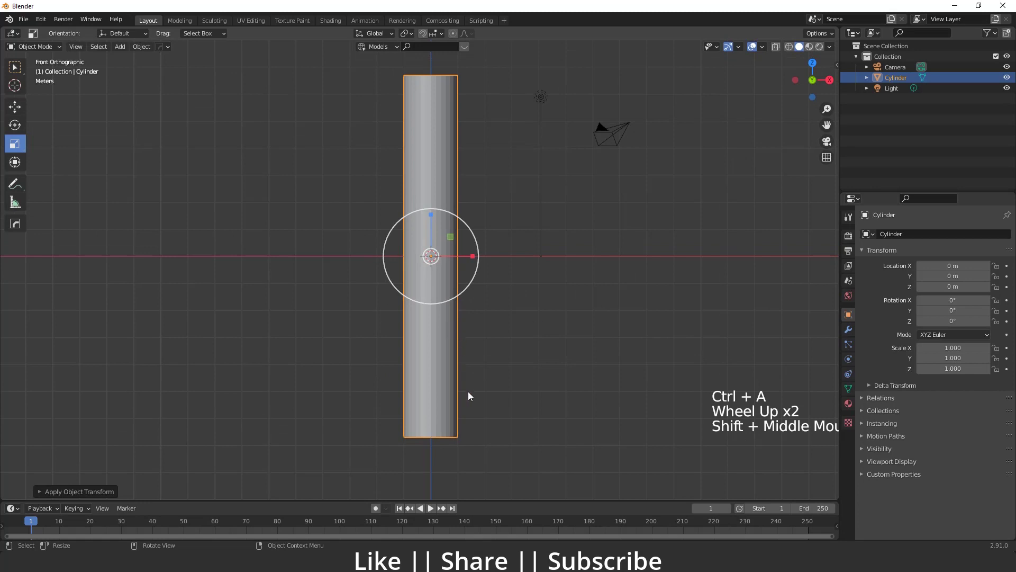
pyautogui.press('Tab')
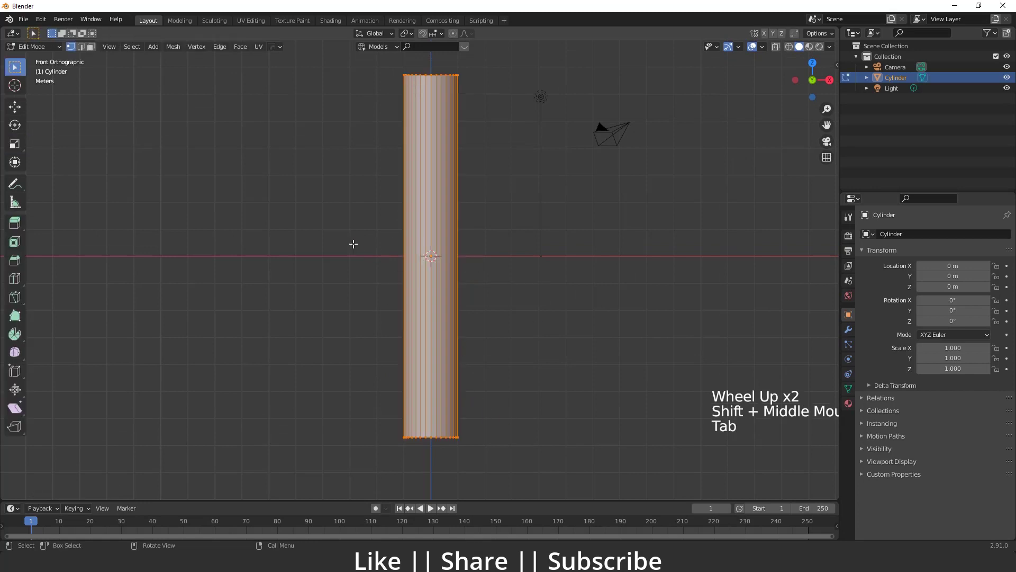
pyautogui.click(15, 279)
pyautogui.click(431, 255)
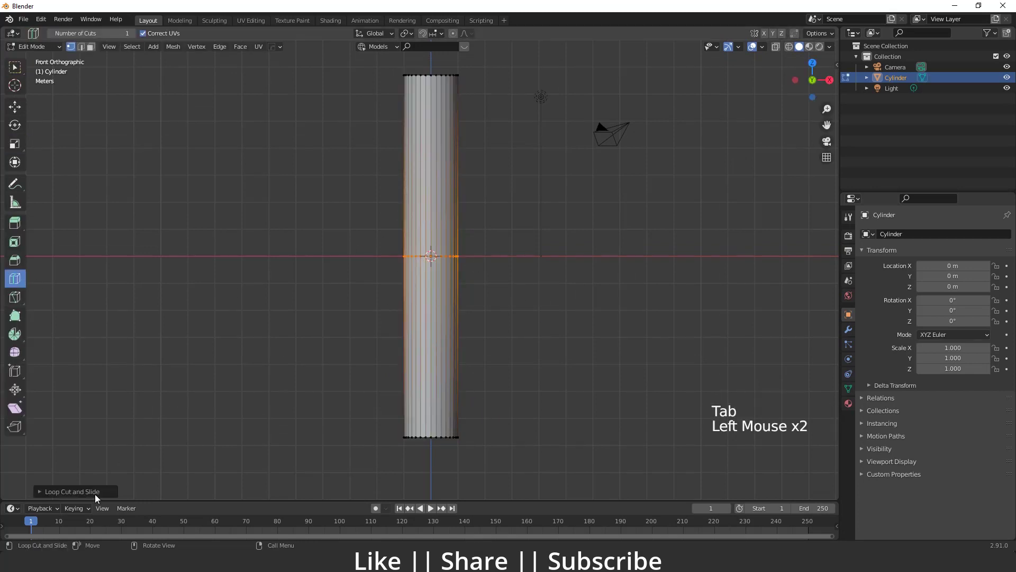
pyautogui.click(95, 493)
pyautogui.moveTo(121, 406); pyautogui.dragTo(148, 406)
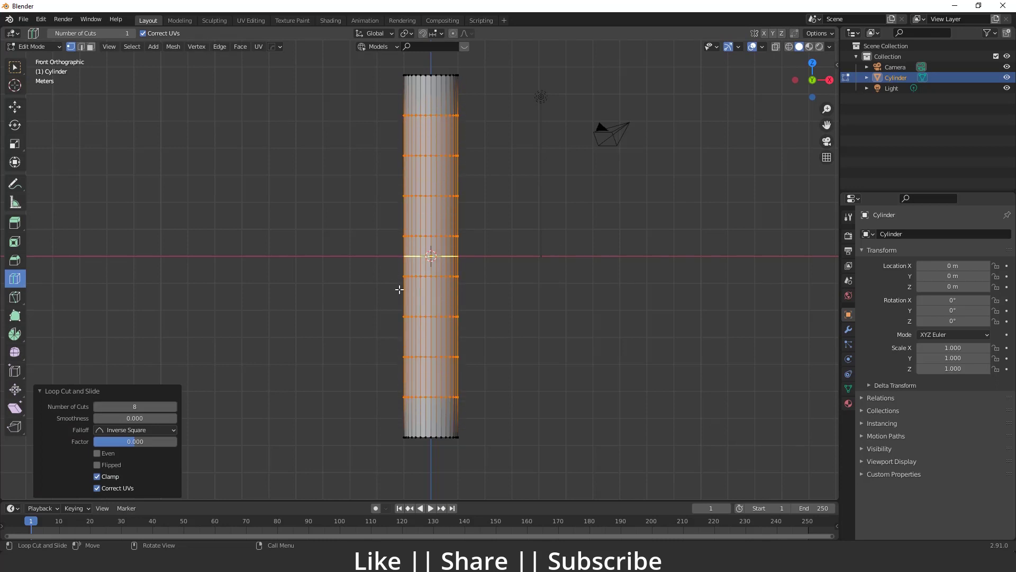
# With X-ray display on, scale down the edge loop just above the cylinder's middle
pyautogui.click(15, 107)
pyautogui.click(284, 182)
pyautogui.scroll(-2, 461, 306)
pyautogui.scroll(2, 461, 306)
pyautogui.keyDown('shift'); pyautogui.moveTo(516, 93); pyautogui.dragTo(486, 131, button='middle'); pyautogui.keyUp('shift')
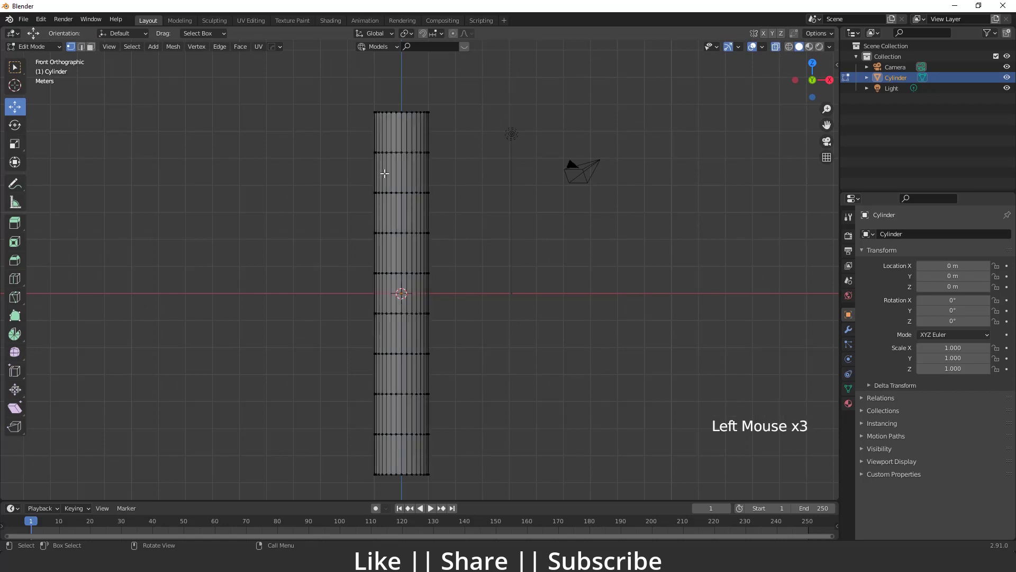
pyautogui.keyDown('shift'); pyautogui.moveTo(384, 173); pyautogui.dragTo(376, 146, button='middle'); pyautogui.keyUp('shift')
pyautogui.keyDown('shift'); pyautogui.moveTo(390, 382); pyautogui.dragTo(389, 381, button='middle'); pyautogui.keyUp('shift')
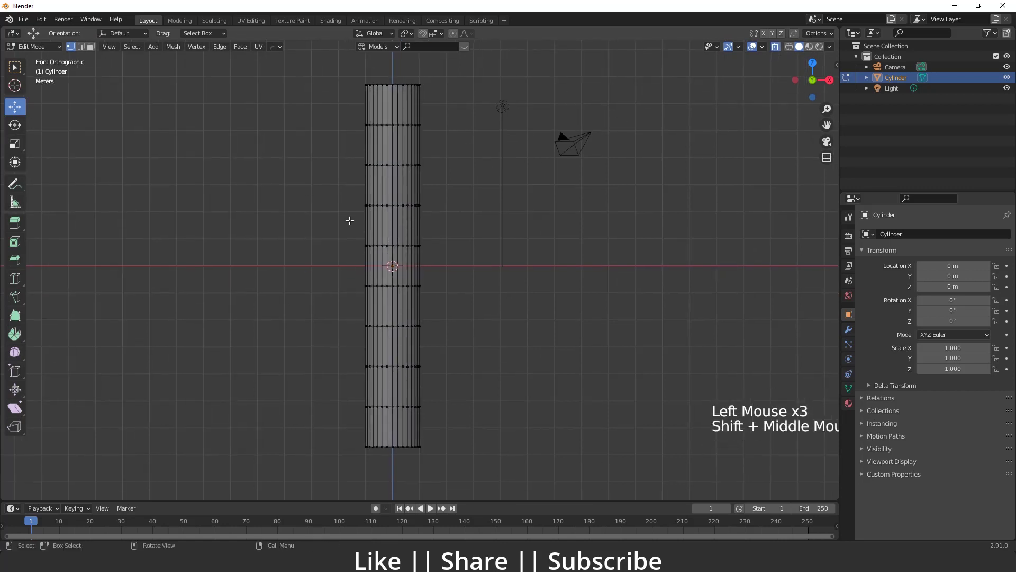
pyautogui.moveTo(344, 235); pyautogui.dragTo(449, 265)
pyautogui.press('s')
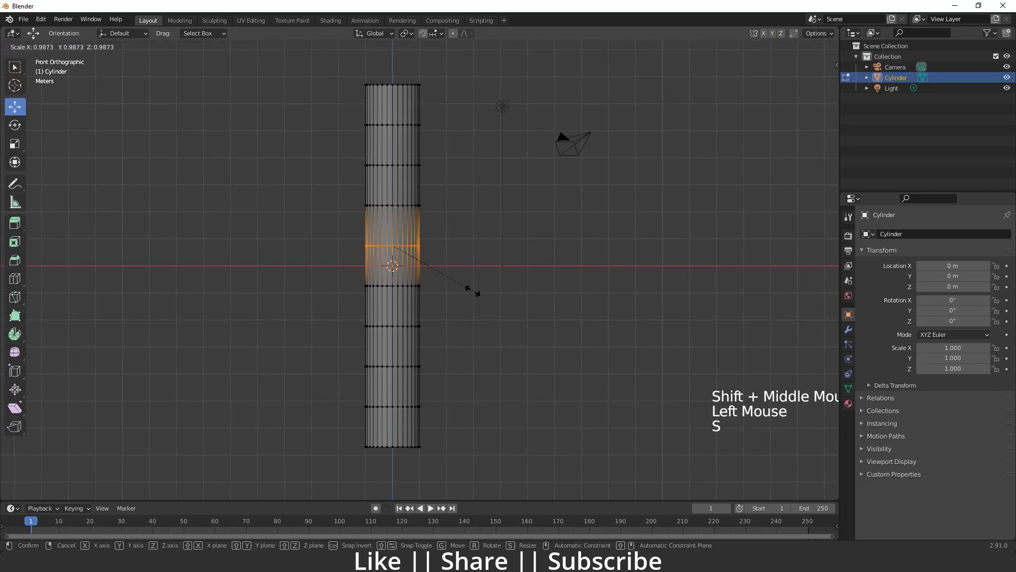
pyautogui.click(459, 282)
# Scale down the three edge loops below the cylinder's middle to taper it into a narrow handle
pyautogui.moveTo(341, 269); pyautogui.dragTo(438, 302)
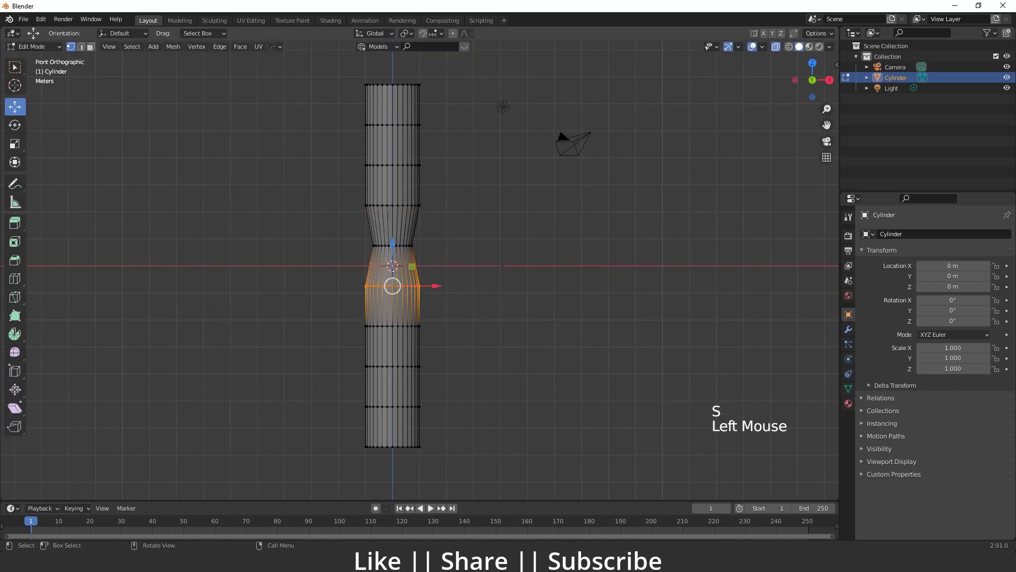
pyautogui.press('s')
pyautogui.click(433, 297)
pyautogui.moveTo(335, 308); pyautogui.dragTo(447, 346)
pyautogui.press('s')
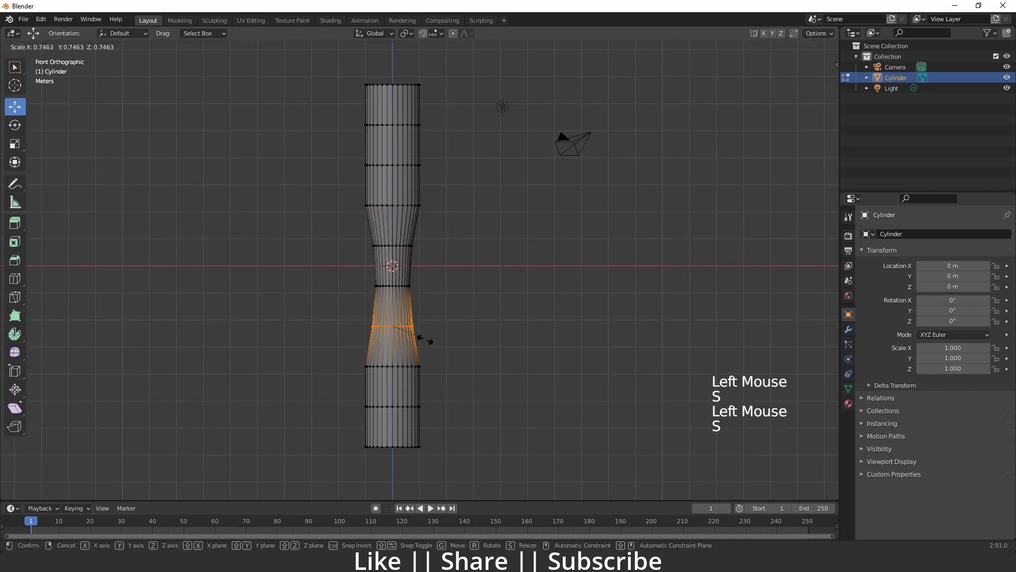
pyautogui.click(414, 333)
pyautogui.moveTo(335, 351); pyautogui.dragTo(465, 386)
pyautogui.press('s')
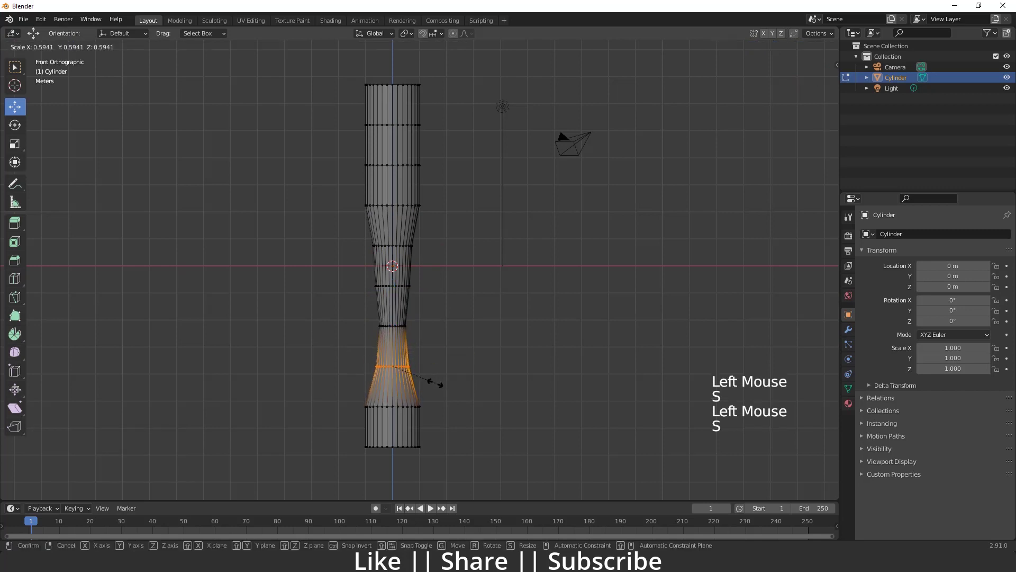
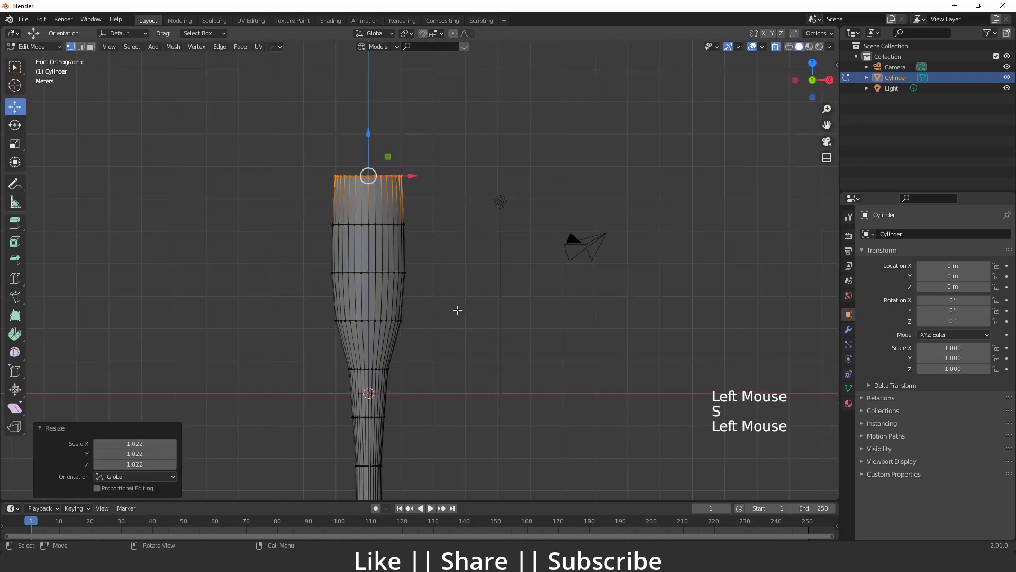
# Rescale the edge loop where the wide head meets the handle to smooth the club's taper
pyautogui.scroll(-2, 459, 307)
pyautogui.moveTo(350, 277); pyautogui.dragTo(426, 300)
pyautogui.press('Tab')
pyautogui.keyDown('shift'); pyautogui.moveTo(387, 344); pyautogui.dragTo(398, 358, button='middle'); pyautogui.keyUp('shift')
pyautogui.press('Tab')
pyautogui.press('s')
pyautogui.click(423, 355)
pyautogui.press('Tab')
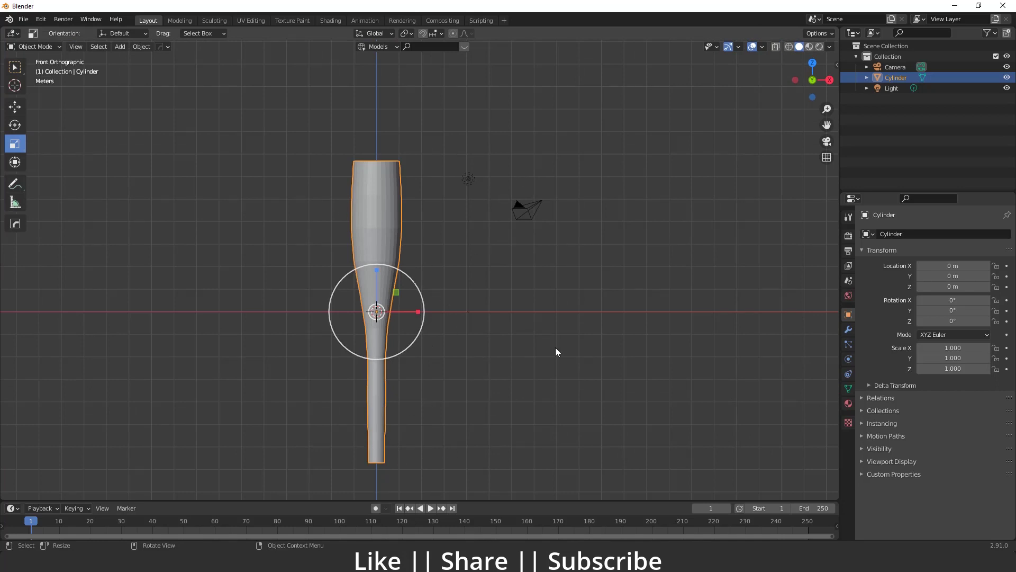
# Select the club's top face and extrude it upward about 0.41 m in front view
pyautogui.press('Tab')
pyautogui.keyDown('shift'); pyautogui.moveTo(415, 192); pyautogui.dragTo(391, 244, button='middle'); pyautogui.keyUp('shift')
pyautogui.scroll(2, 393, 239)
pyautogui.moveTo(391, 243); pyautogui.dragTo(369, 203, button='middle')
pyautogui.press('3')
pyautogui.click(366, 211)
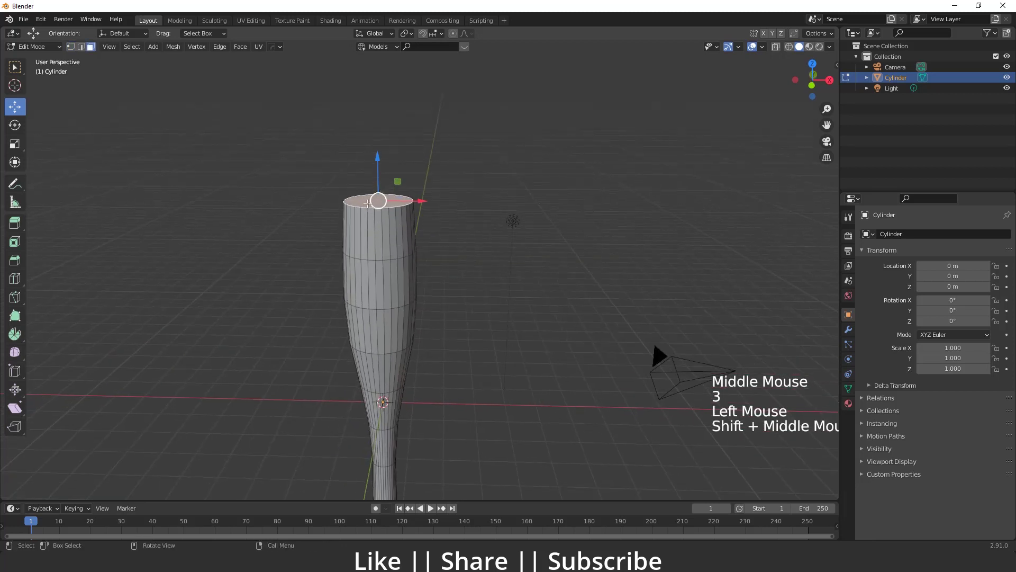
pyautogui.press('`')
pyautogui.click(287, 158)
pyautogui.keyDown('shift'); pyautogui.moveTo(287, 159); pyautogui.dragTo(391, 266, button='middle'); pyautogui.keyUp('shift')
pyautogui.scroll(3, 371, 212)
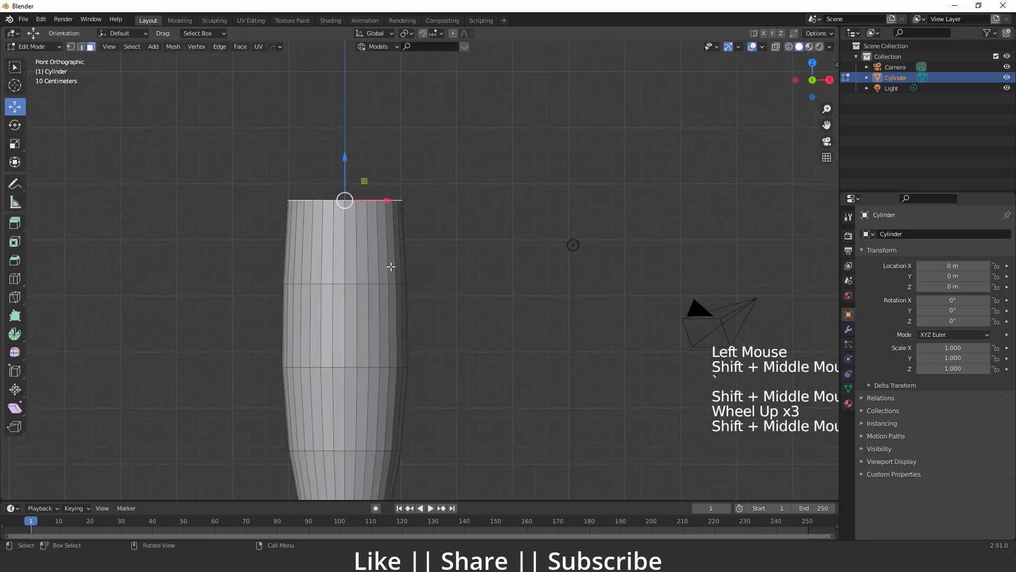
pyautogui.press('e')
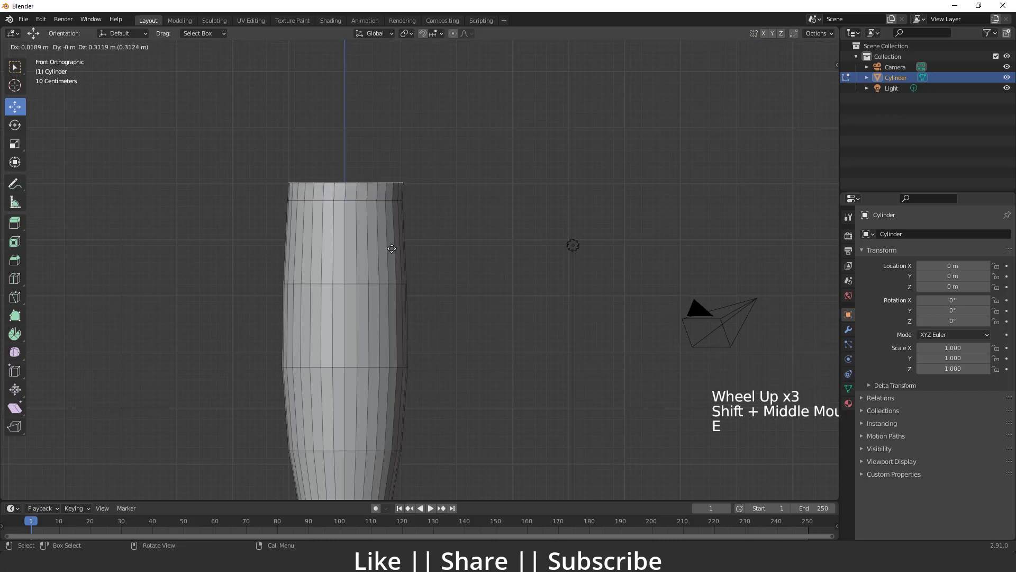
pyautogui.click(391, 243)
# Scale the extruded top face to about 0.81 and lower it about 0.07 m along Z
pyautogui.press('s')
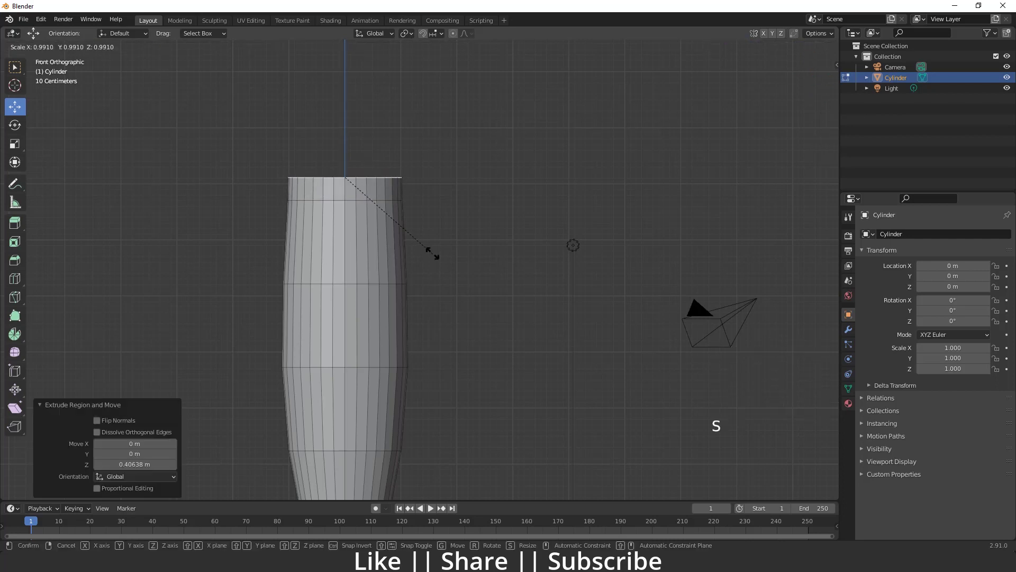
pyautogui.click(411, 237)
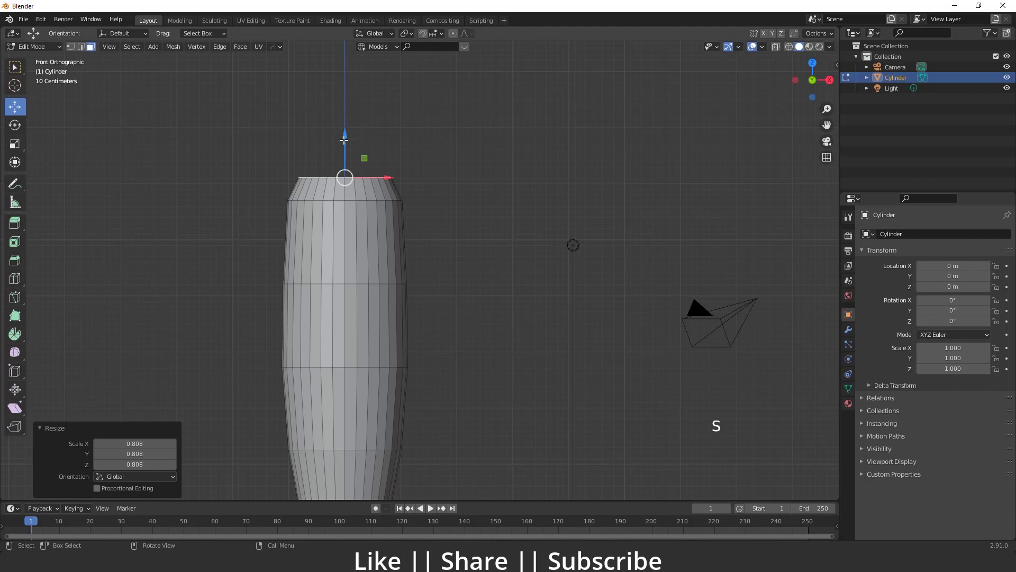
pyautogui.moveTo(344, 139); pyautogui.dragTo(344, 143)
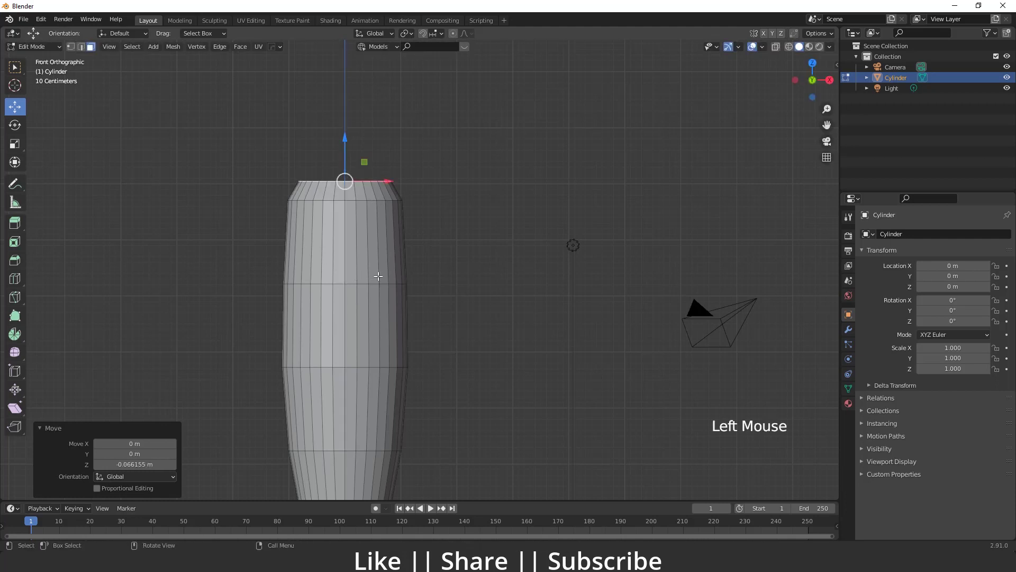
# Extrude the top face another 0.30 m or so upward and scale it to about 0.57 to round the tip
pyautogui.press('e')
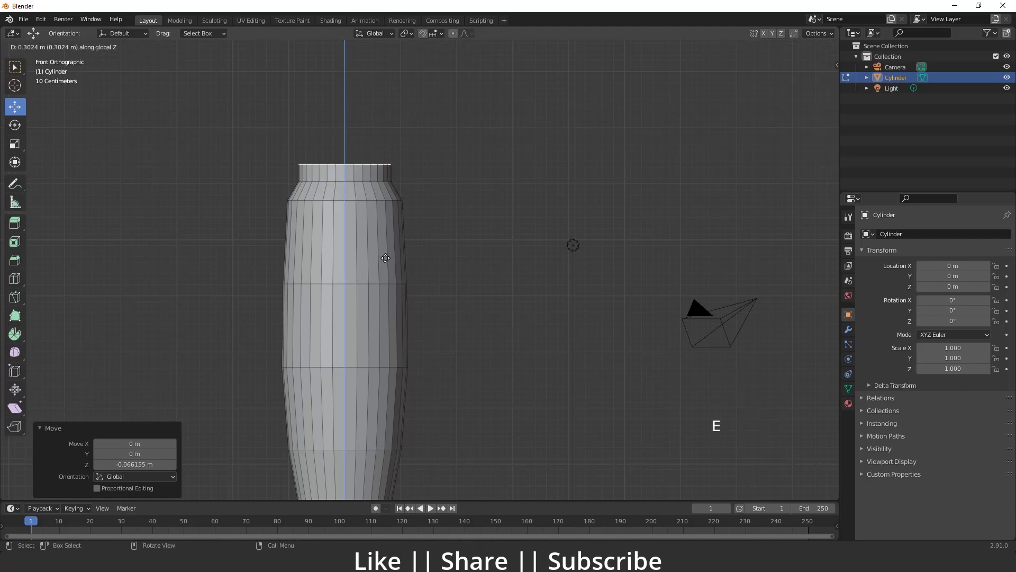
pyautogui.click(386, 258)
pyautogui.press('s')
pyautogui.click(397, 218)
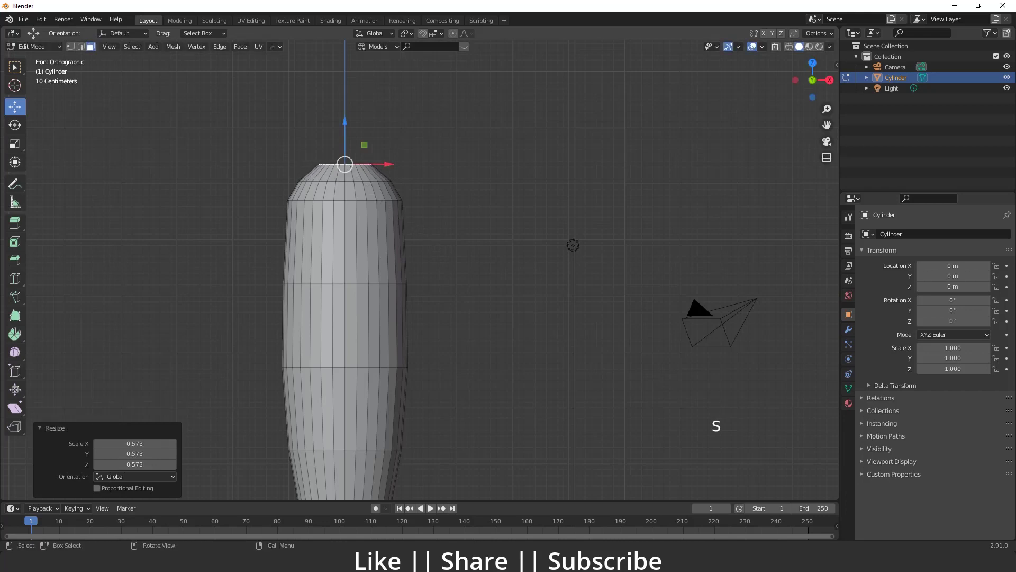
# Inset the flat face at the club's tip and return to Object Mode
pyautogui.scroll(-1, 395, 248)
pyautogui.moveTo(398, 253); pyautogui.dragTo(354, 261, button='middle')
pyautogui.scroll(2, 363, 249)
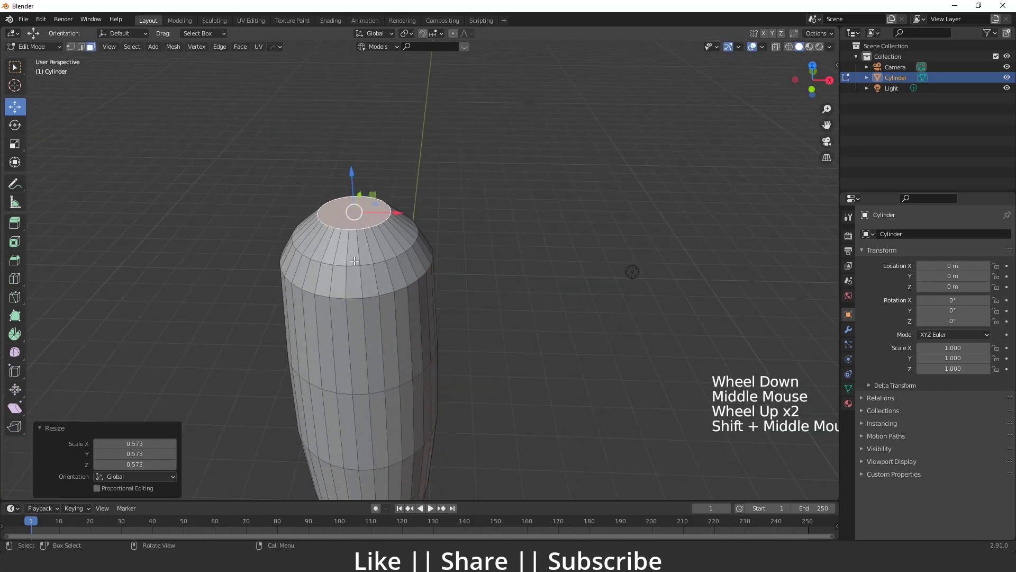
pyautogui.press('i')
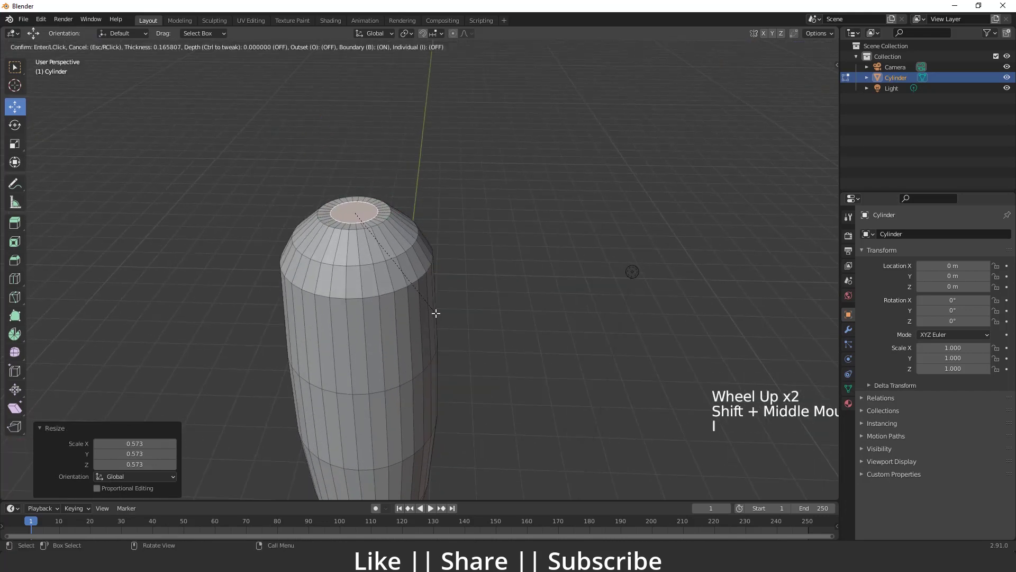
pyautogui.click(521, 292)
pyautogui.press('Tab')
pyautogui.scroll(-3, 422, 364)
pyautogui.moveTo(421, 364); pyautogui.dragTo(422, 323, button='middle')
pyautogui.keyDown('shift'); pyautogui.moveTo(422, 323); pyautogui.dragTo(421, 280, button='middle'); pyautogui.keyUp('shift')
pyautogui.scroll(-4, 405, 364)
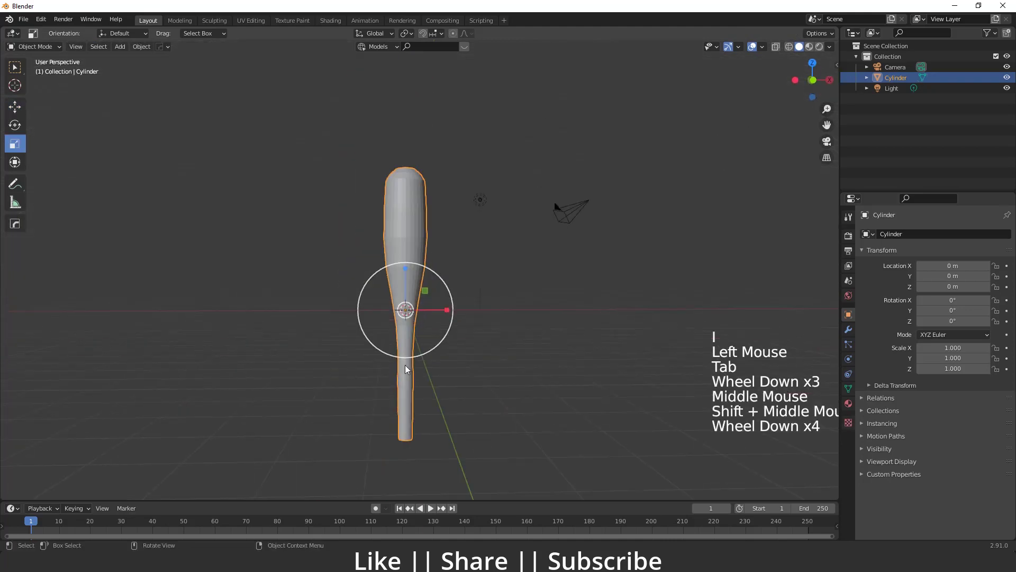
# Select the handle's bottom face, extrude it in place and scale it to about 1.24 in front view
pyautogui.moveTo(404, 364); pyautogui.dragTo(370, 268, button='middle')
pyautogui.press('`')
pyautogui.click(287, 203)
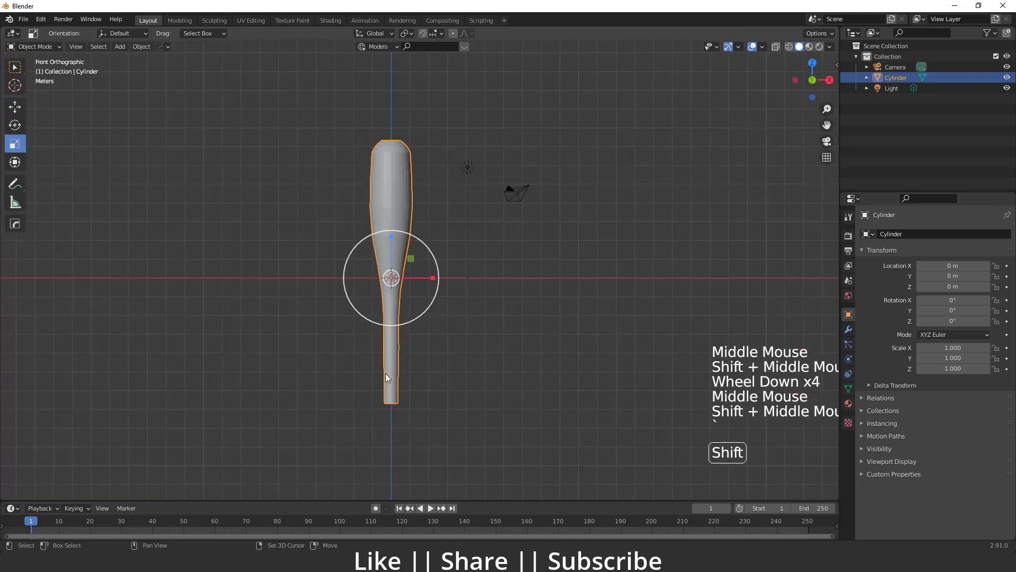
pyautogui.scroll(4, 373, 303)
pyautogui.keyDown('shift'); pyautogui.moveTo(385, 373); pyautogui.dragTo(402, 310, button='middle'); pyautogui.keyUp('shift')
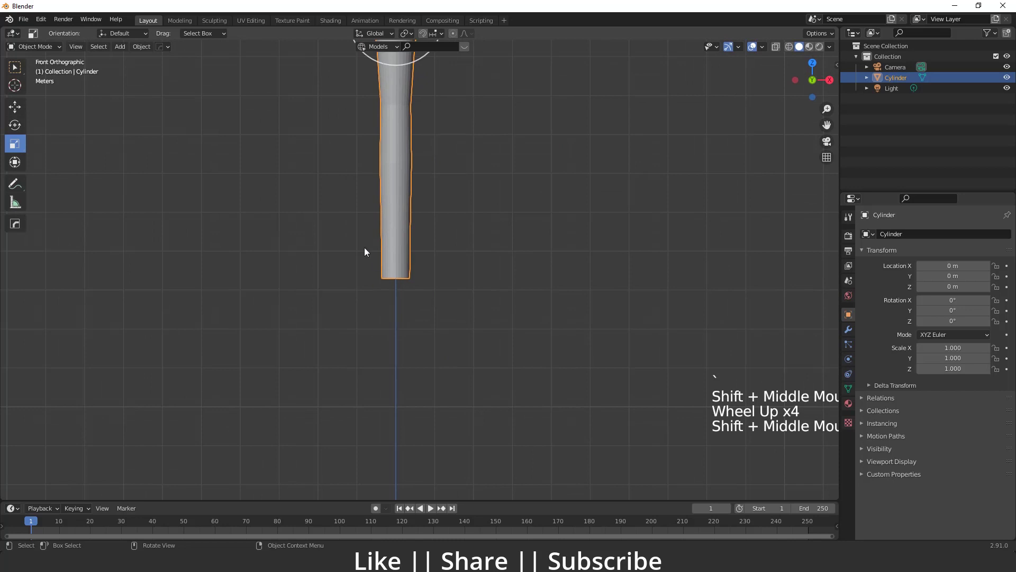
pyautogui.press('Tab')
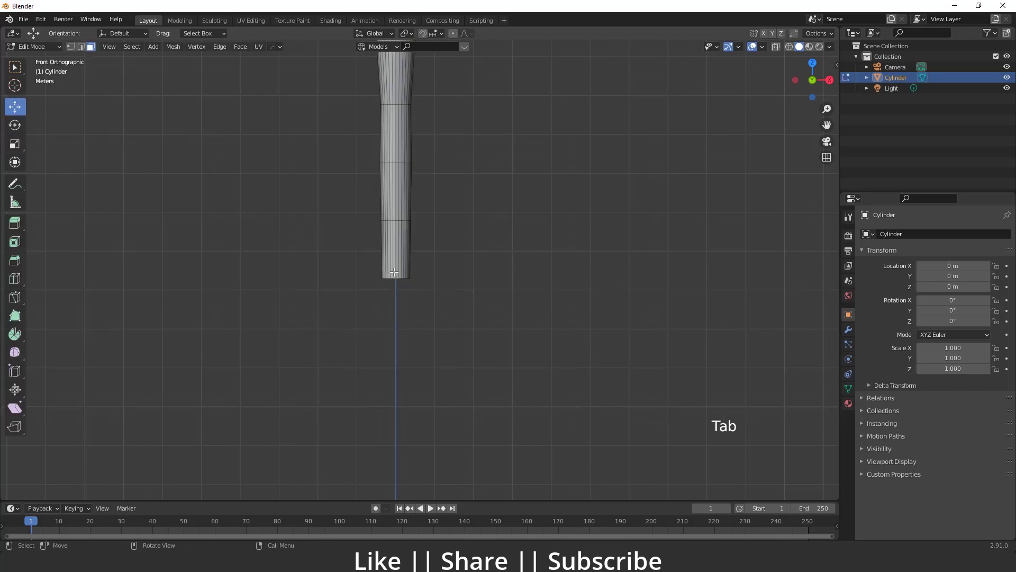
pyautogui.scroll(2, 390, 291)
pyautogui.moveTo(390, 291); pyautogui.dragTo(391, 260, button='middle')
pyautogui.click(383, 264)
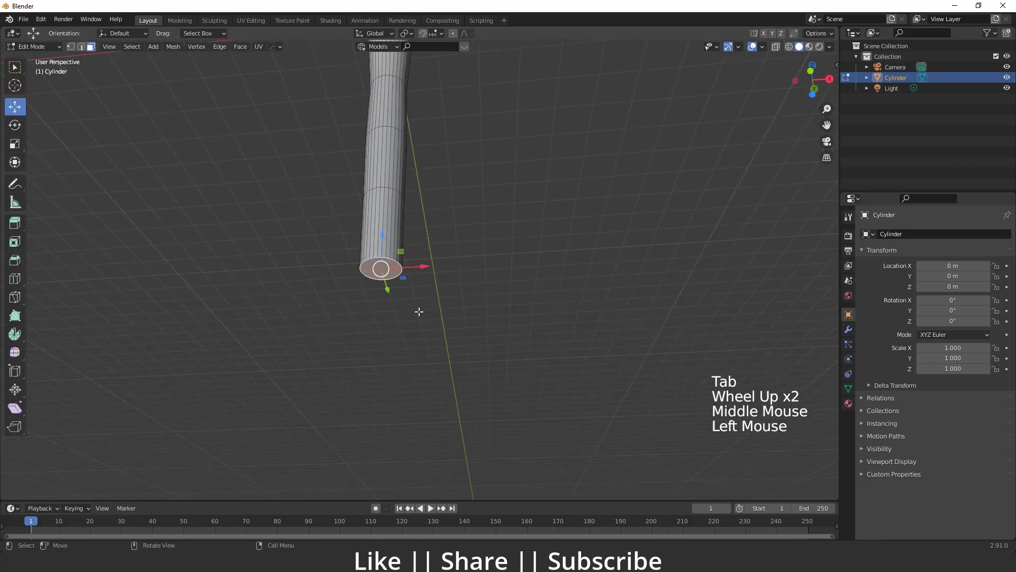
pyautogui.press('KP_1')
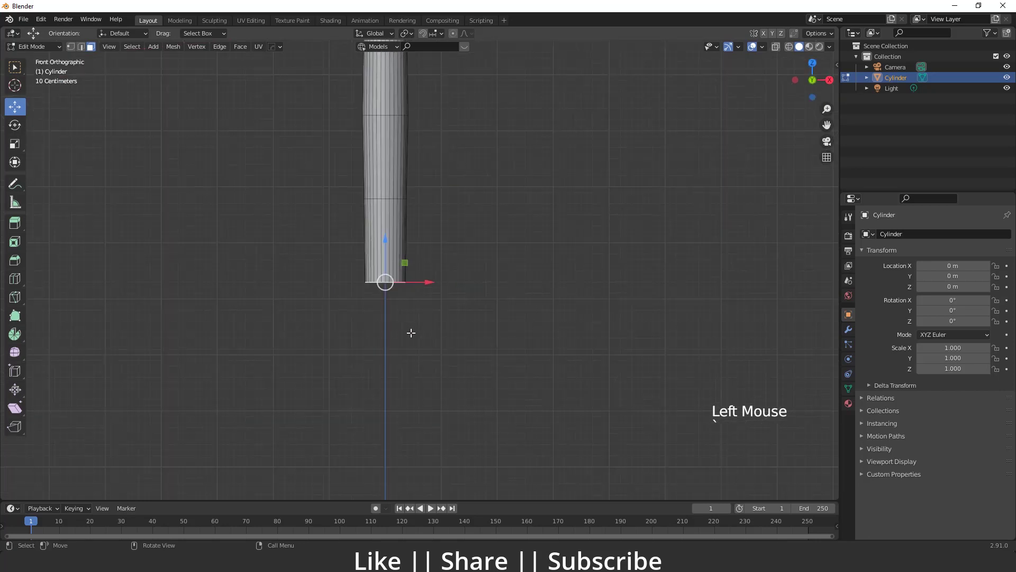
pyautogui.press('e')
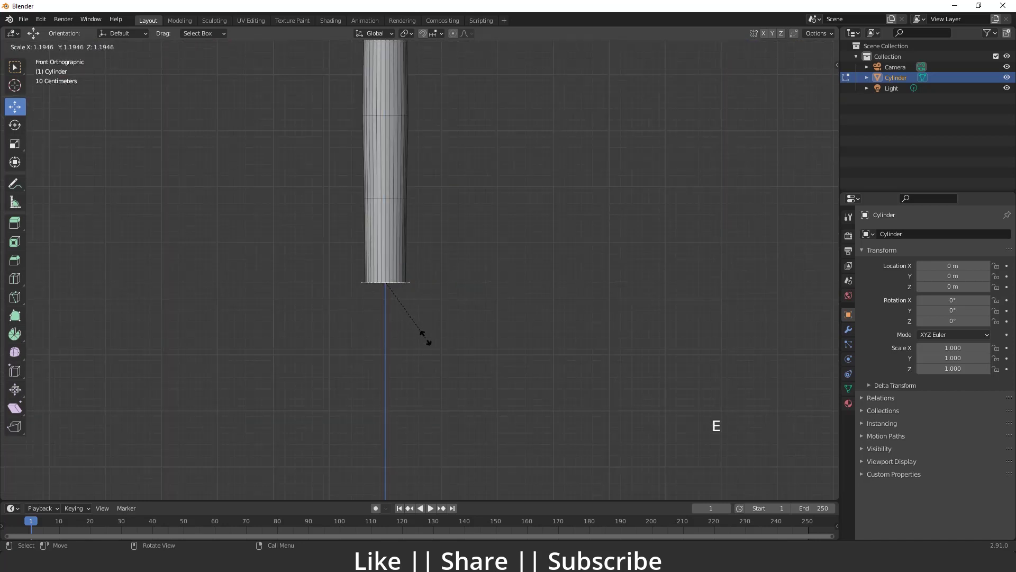
pyautogui.click(428, 339)
# Extrude the widened bottom face down about 1.76 m to form a grip sleeve
pyautogui.keyDown('shift'); pyautogui.moveTo(404, 333); pyautogui.dragTo(404, 314, button='middle'); pyautogui.keyUp('shift')
pyautogui.press('e')
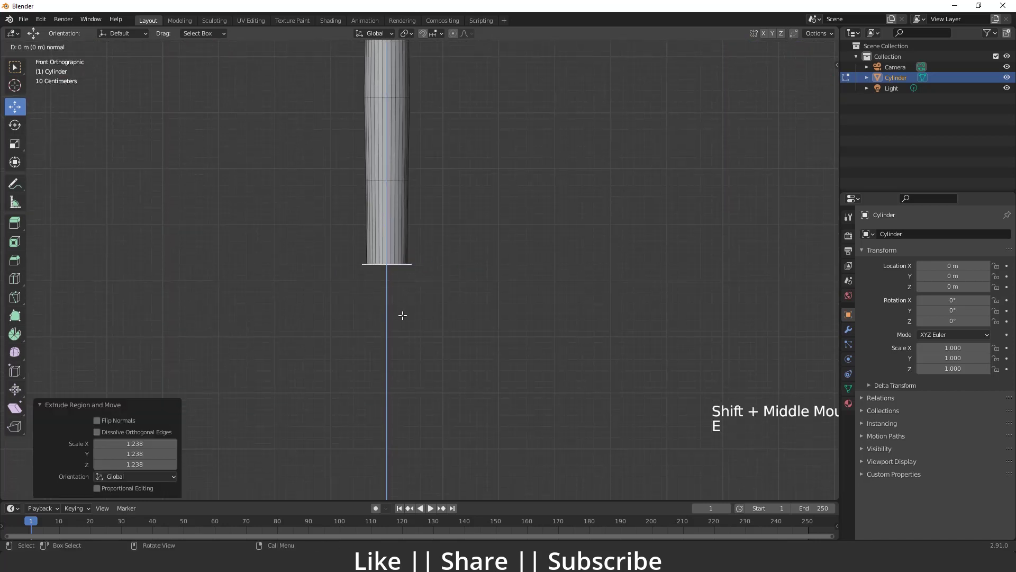
pyautogui.click(404, 413)
# Widen the sleeve's bottom face with an in-place extrusion scaled about 1.23, and extrude it down about 0.27 m as a pommel
pyautogui.keyDown('shift'); pyautogui.moveTo(395, 405); pyautogui.dragTo(403, 363, button='middle'); pyautogui.keyUp('shift')
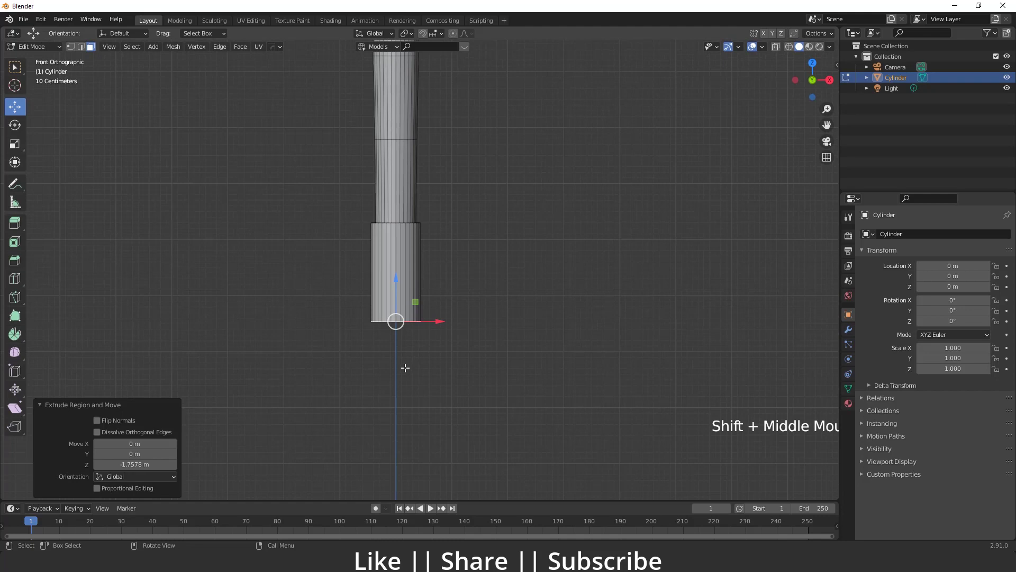
pyautogui.press('e')
pyautogui.click(415, 376)
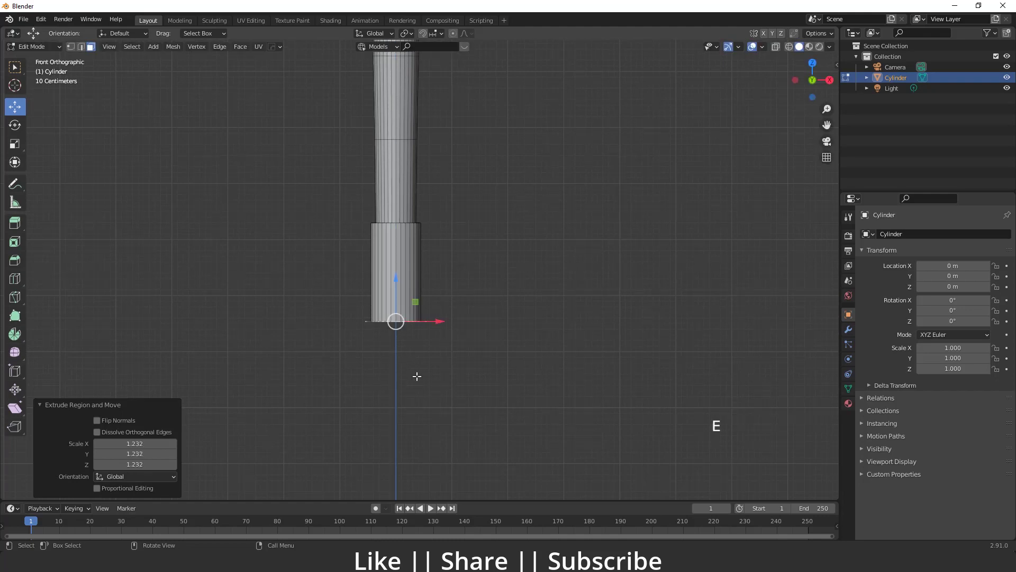
pyautogui.press('e')
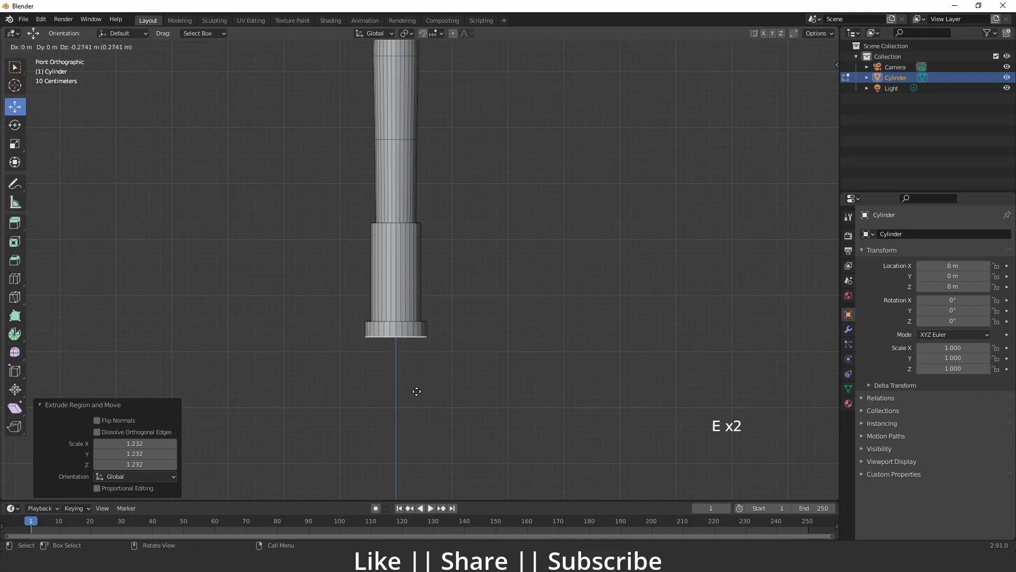
pyautogui.click(416, 391)
pyautogui.press('Tab')
pyautogui.scroll(-4, 460, 347)
pyautogui.moveTo(460, 347); pyautogui.dragTo(504, 397, button='middle')
pyautogui.scroll(-3, 467, 367)
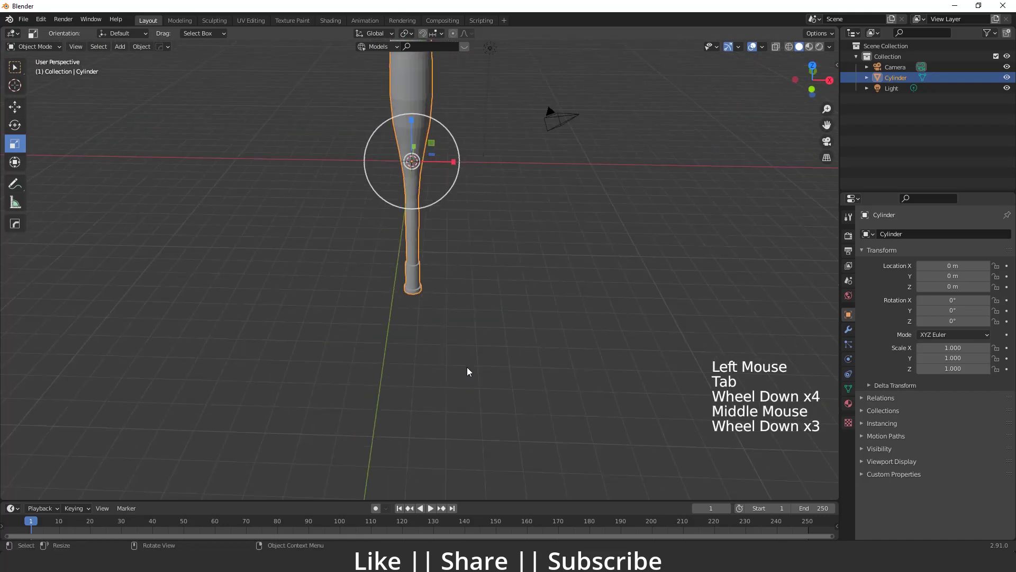
pyautogui.moveTo(467, 367); pyautogui.dragTo(472, 241, button='middle')
pyautogui.scroll(-1, 457, 235)
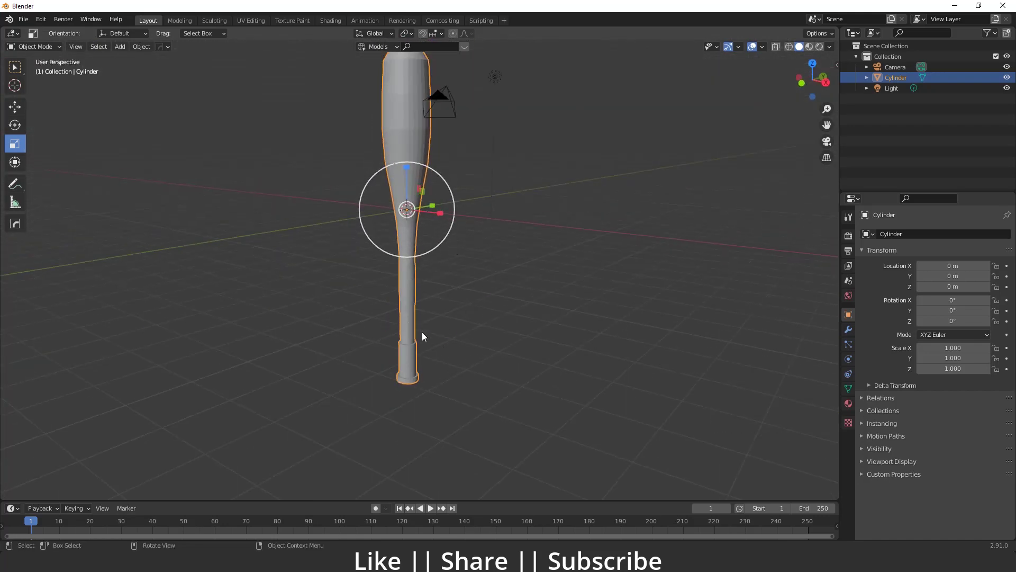
# Bevel the inner and outer edge loops of the ledges atop the grip sleeve and pommel by 0.0129 m with 2 segments
pyautogui.scroll(2, 407, 360)
pyautogui.keyDown('shift'); pyautogui.moveTo(406, 364); pyautogui.dragTo(386, 333, button='middle'); pyautogui.keyUp('shift')
pyautogui.scroll(2, 387, 327)
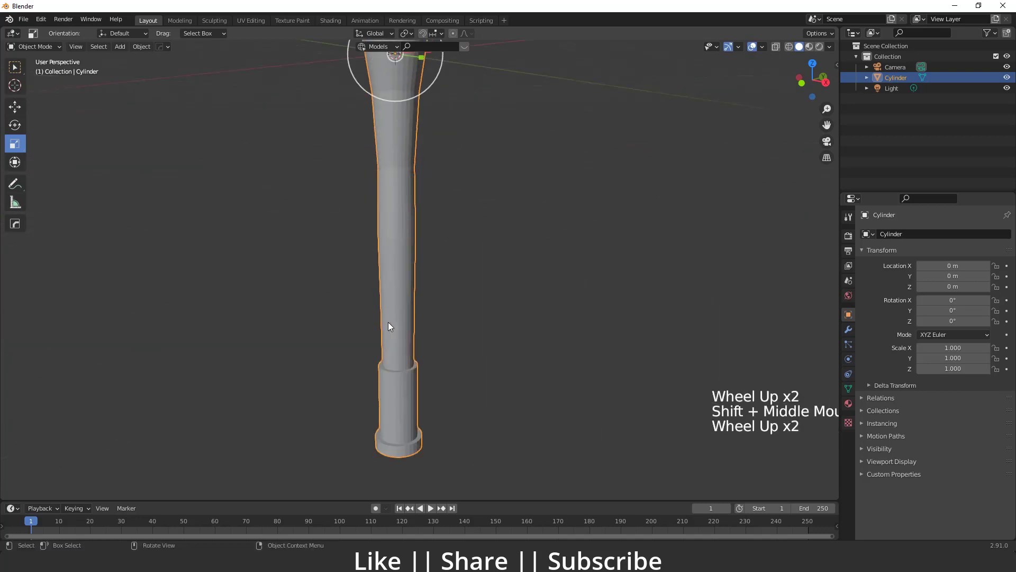
pyautogui.scroll(1, 389, 326)
pyautogui.scroll(3, 424, 328)
pyautogui.keyDown('shift'); pyautogui.moveTo(391, 390); pyautogui.dragTo(408, 344, button='middle'); pyautogui.keyUp('shift')
pyautogui.press('Tab')
pyautogui.keyDown('shift'); pyautogui.moveTo(408, 344); pyautogui.dragTo(357, 300, button='middle'); pyautogui.keyUp('shift')
pyautogui.scroll(3, 365, 284)
pyautogui.press('2')
pyautogui.keyDown('alt'); pyautogui.keyDown('shift'); pyautogui.click(353, 283); pyautogui.keyUp('shift'); pyautogui.keyUp('alt')
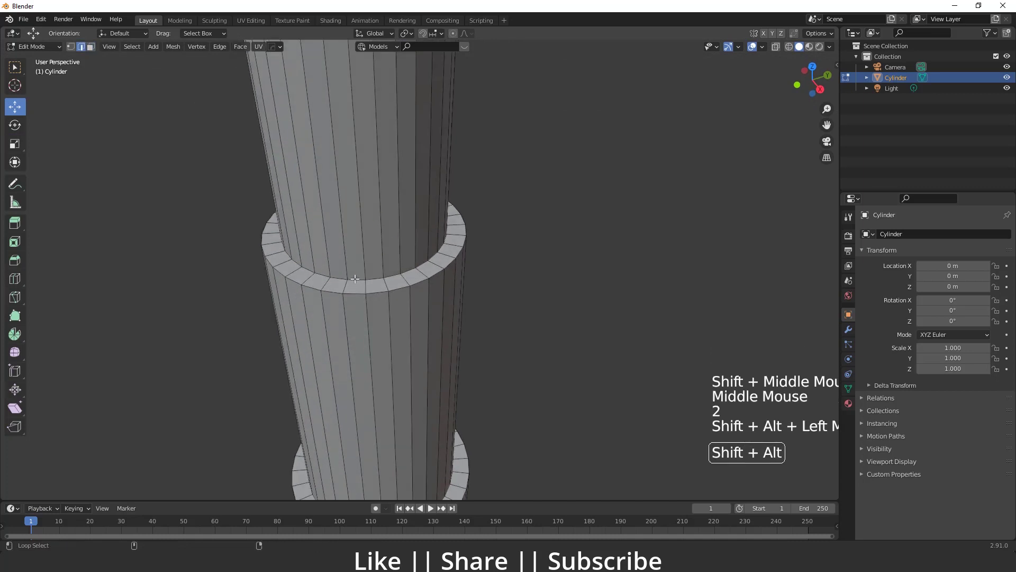
pyautogui.moveTo(369, 342); pyautogui.dragTo(365, 334, button='middle')
pyautogui.keyDown('shift'); pyautogui.moveTo(366, 333); pyautogui.dragTo(410, 325, button='middle'); pyautogui.keyUp('shift')
pyautogui.keyDown('alt'); pyautogui.keyDown('shift'); pyautogui.click(358, 355); pyautogui.keyUp('shift'); pyautogui.keyUp('alt')
pyautogui.scroll(-4, 365, 353)
pyautogui.scroll(3, 365, 310)
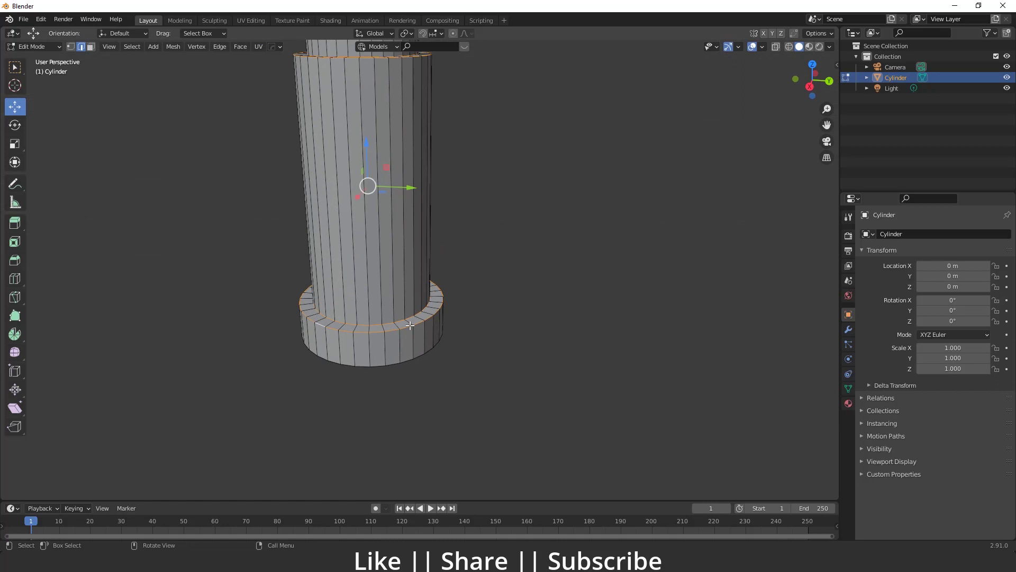
pyautogui.keyDown('shift'); pyautogui.moveTo(404, 343); pyautogui.dragTo(407, 327, button='middle'); pyautogui.keyUp('shift')
pyautogui.scroll(-3, 403, 166)
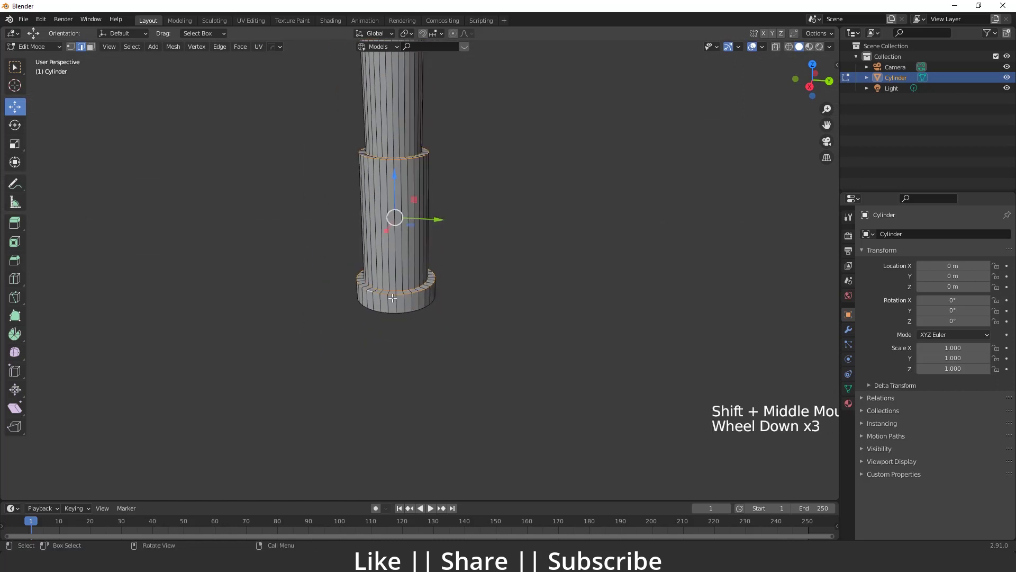
pyautogui.keyDown('shift'); pyautogui.moveTo(403, 167); pyautogui.dragTo(404, 217, button='middle'); pyautogui.keyUp('shift')
pyautogui.scroll(3, 351, 409)
pyautogui.keyDown('shift'); pyautogui.moveTo(350, 409); pyautogui.dragTo(378, 344, button='middle'); pyautogui.keyUp('shift')
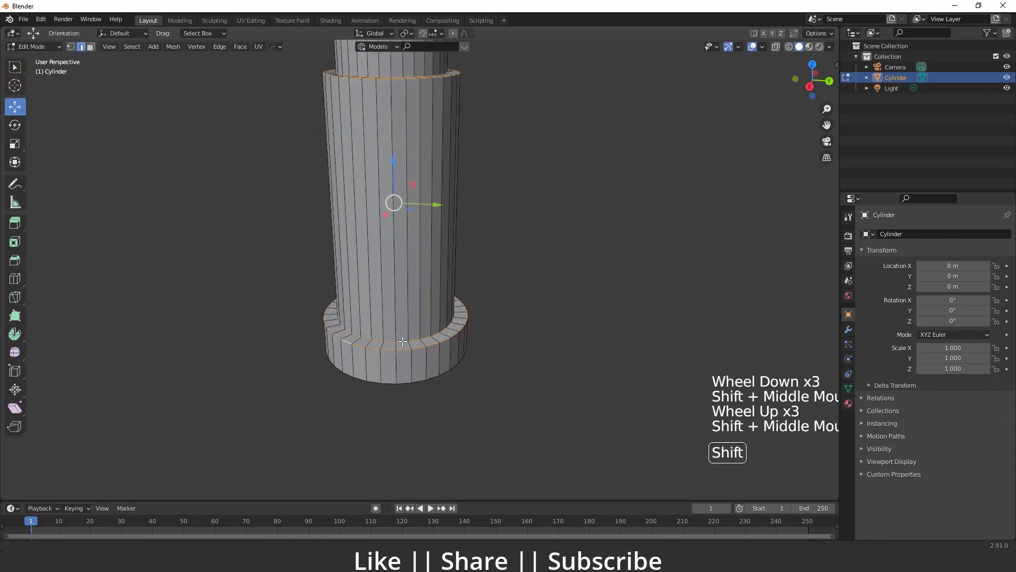
pyautogui.hotkey('ctrl', 'b')
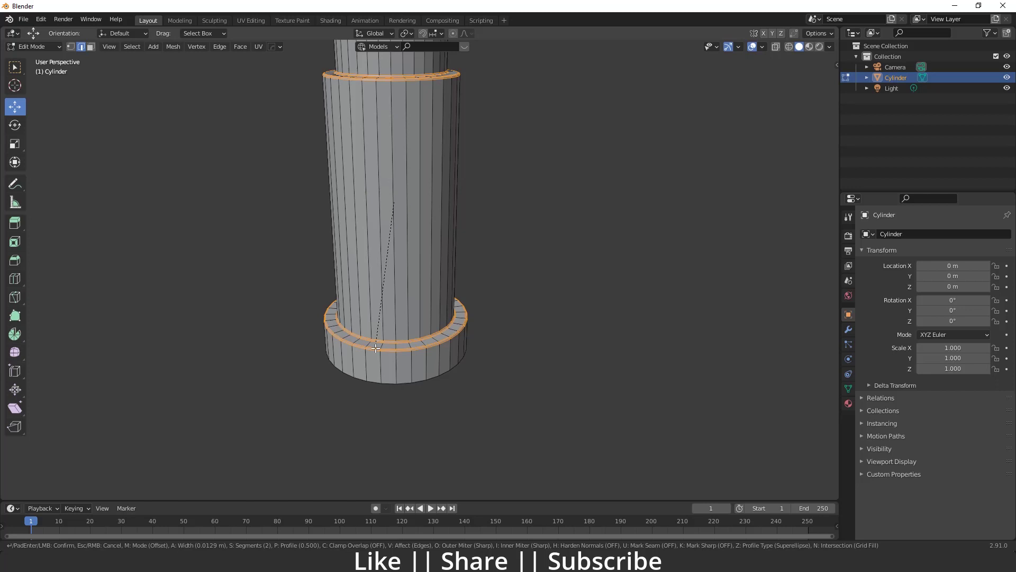
pyautogui.click(376, 347)
# Return to Object Mode and add a Subdivision Surface modifier to the club
pyautogui.scroll(2, 407, 372)
pyautogui.scroll(3, 392, 370)
pyautogui.keyDown('shift'); pyautogui.moveTo(407, 372); pyautogui.dragTo(391, 361, button='middle'); pyautogui.keyUp('shift')
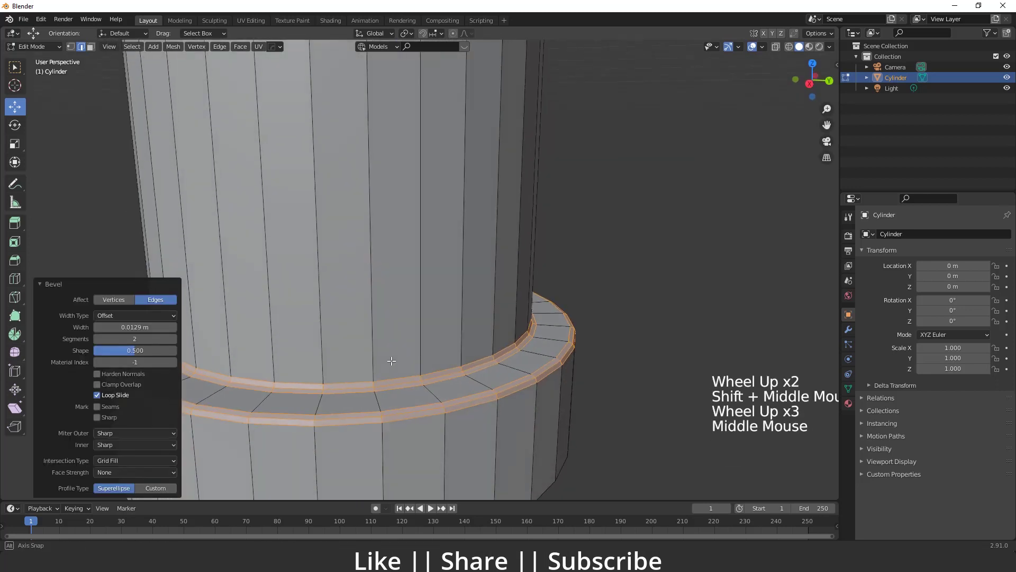
pyautogui.scroll(-7, 462, 411)
pyautogui.click(533, 252)
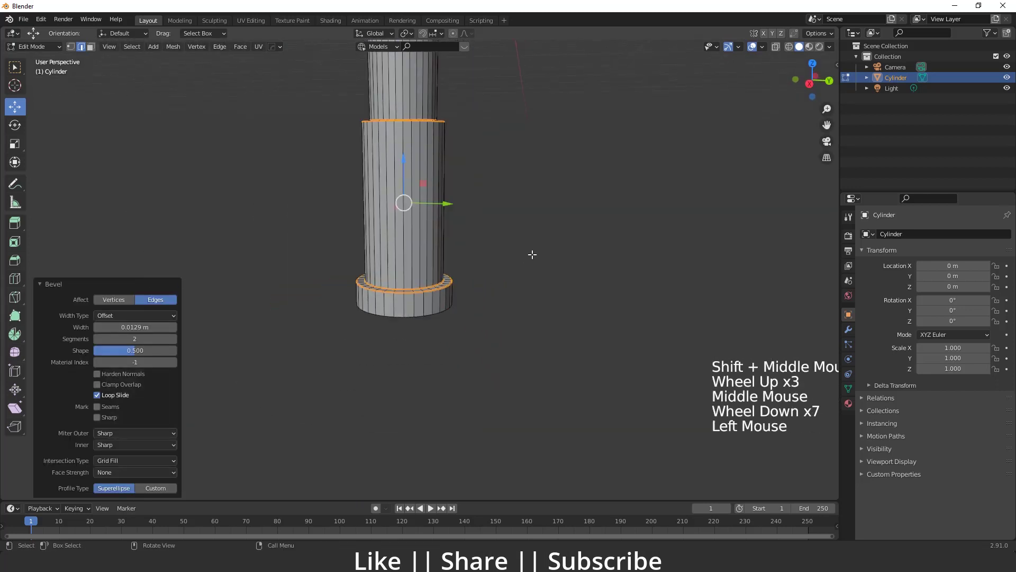
pyautogui.press('Tab')
pyautogui.moveTo(465, 268); pyautogui.dragTo(448, 282, button='middle')
pyautogui.keyDown('shift'); pyautogui.moveTo(448, 282); pyautogui.dragTo(439, 315, button='middle'); pyautogui.keyUp('shift')
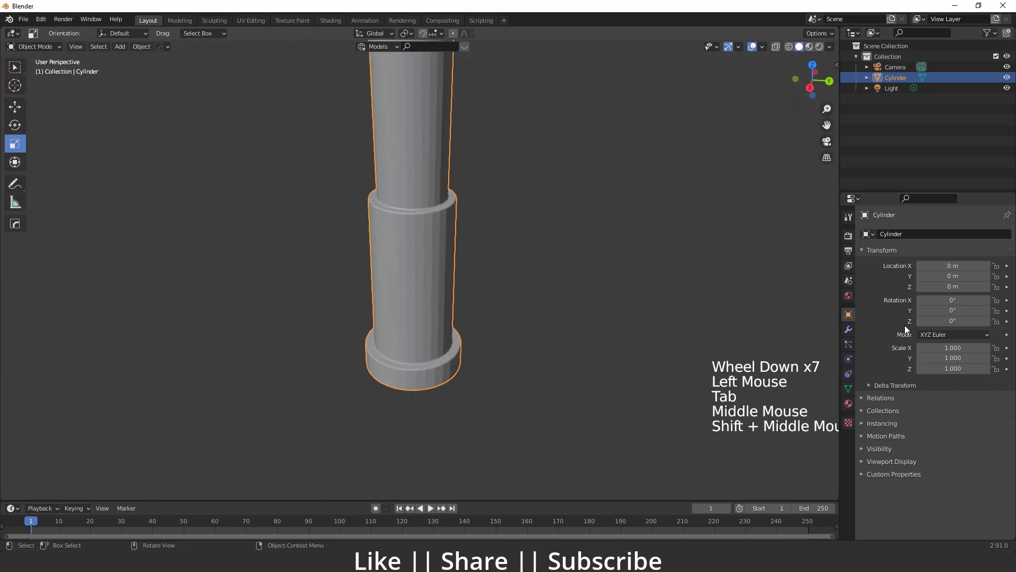
pyautogui.click(849, 330)
pyautogui.click(917, 233)
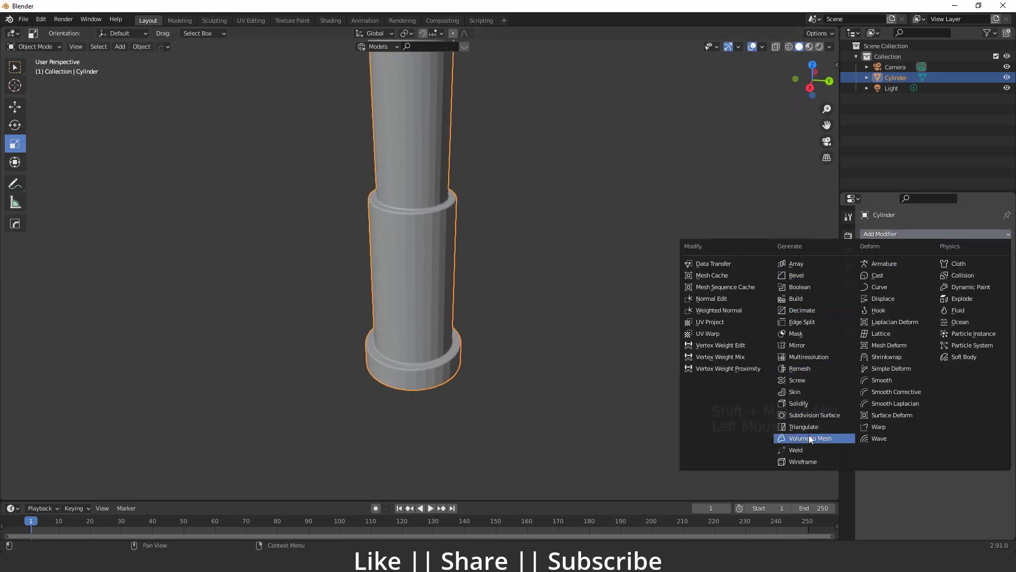
pyautogui.click(809, 415)
# Inset the pommel's bottom face by about 0.012 m and inset it a second time to keep the rim crisp
pyautogui.scroll(-2, 430, 358)
pyautogui.moveTo(430, 358); pyautogui.dragTo(418, 270, button='middle')
pyautogui.scroll(2, 401, 307)
pyautogui.click(401, 293)
pyautogui.press('Tab')
pyautogui.scroll(2, 404, 322)
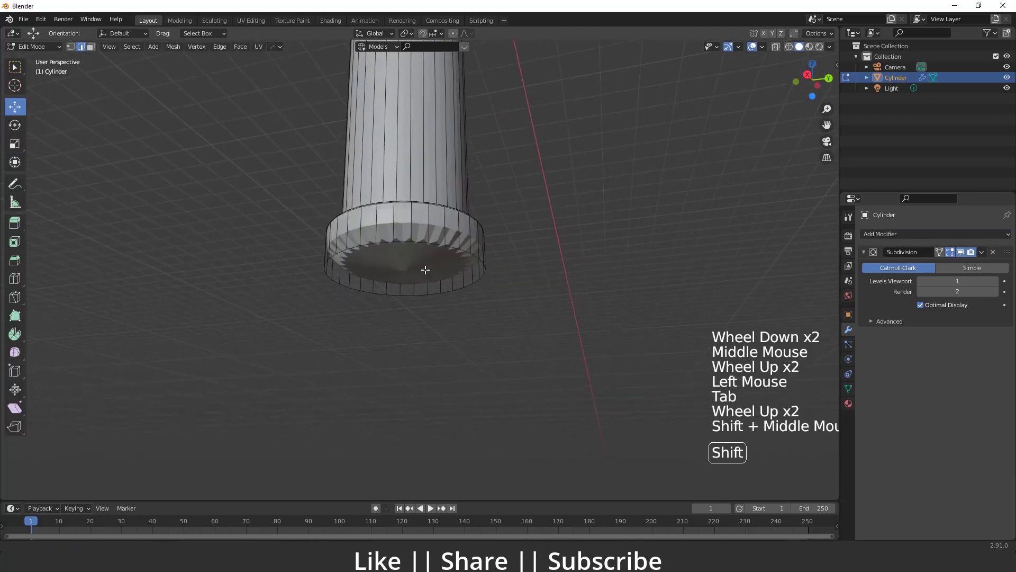
pyautogui.scroll(1, 405, 264)
pyautogui.press('3')
pyautogui.click(405, 263)
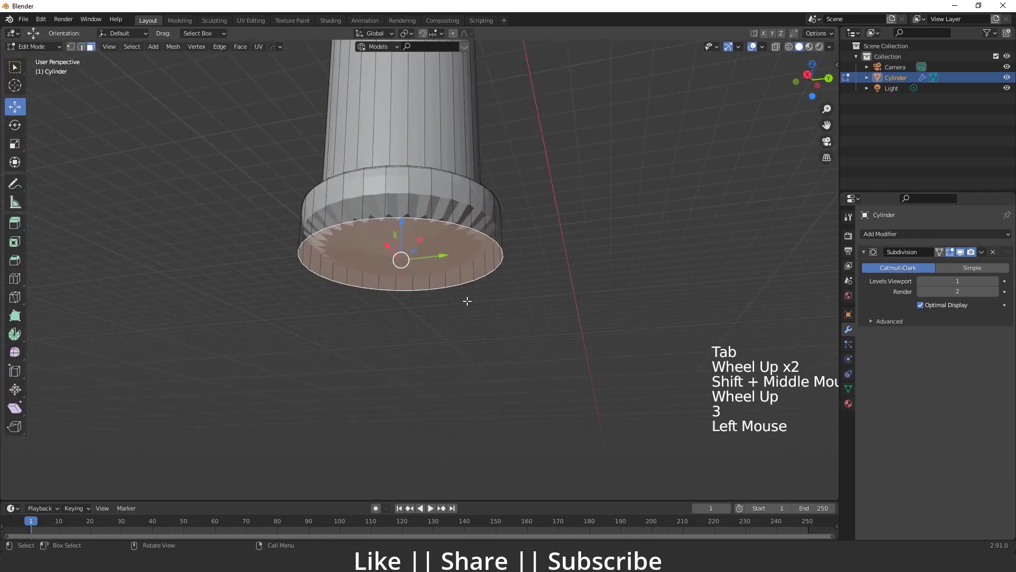
pyautogui.press('i')
pyautogui.click(465, 302)
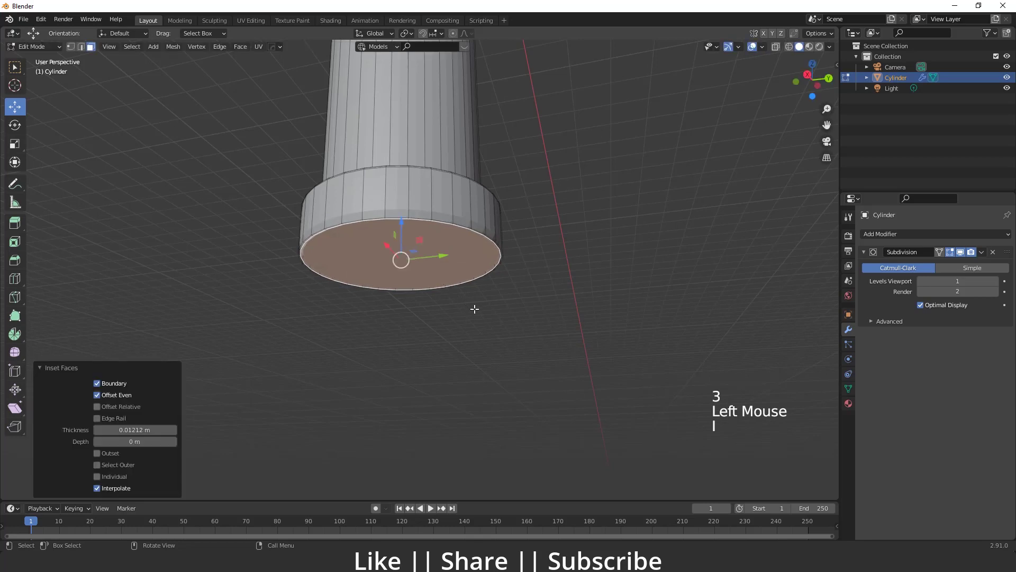
pyautogui.press('i')
pyautogui.click(551, 279)
pyautogui.press('Tab')
# Raise the Subdivision modifier's viewport level to 2 to smooth the club's surface
pyautogui.scroll(-5, 566, 265)
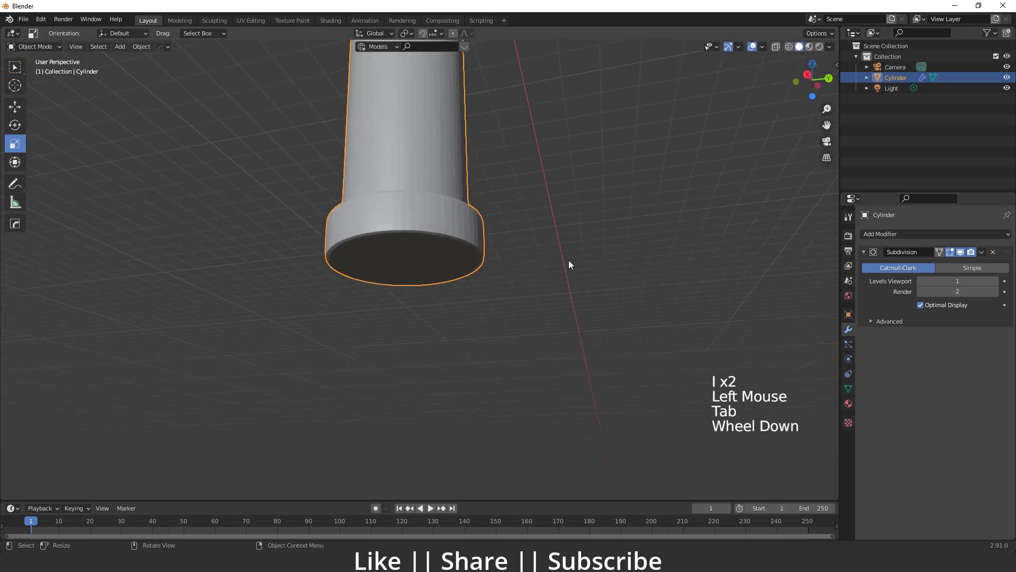
pyautogui.moveTo(567, 266); pyautogui.dragTo(440, 296, button='middle')
pyautogui.scroll(-3, 472, 290)
pyautogui.scroll(2, 442, 261)
pyautogui.moveTo(439, 296)
pyautogui.keyDown('shift'); pyautogui.mouseDown(button='middle')
pyautogui.moveTo(436, 340)
pyautogui.moveTo(432, 295)
pyautogui.mouseUp(button='middle'); pyautogui.keyUp('shift')
pyautogui.scroll(-3, 426, 304)
pyautogui.moveTo(431, 295); pyautogui.dragTo(418, 207, button='middle')
pyautogui.scroll(1, 418, 207)
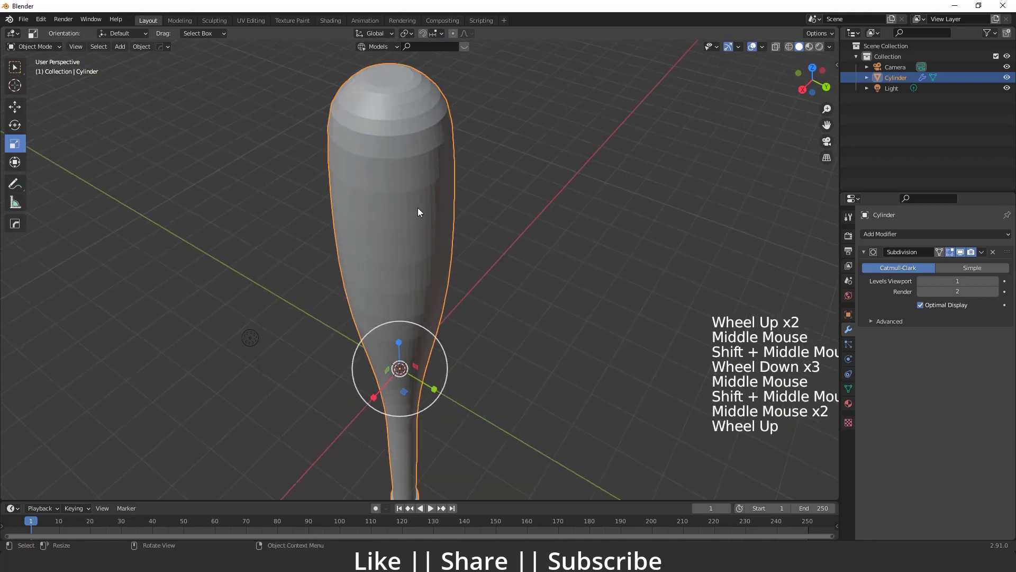
pyautogui.click(418, 208)
pyautogui.scroll(-2, 404, 249)
pyautogui.moveTo(404, 248); pyautogui.dragTo(411, 198, button='middle')
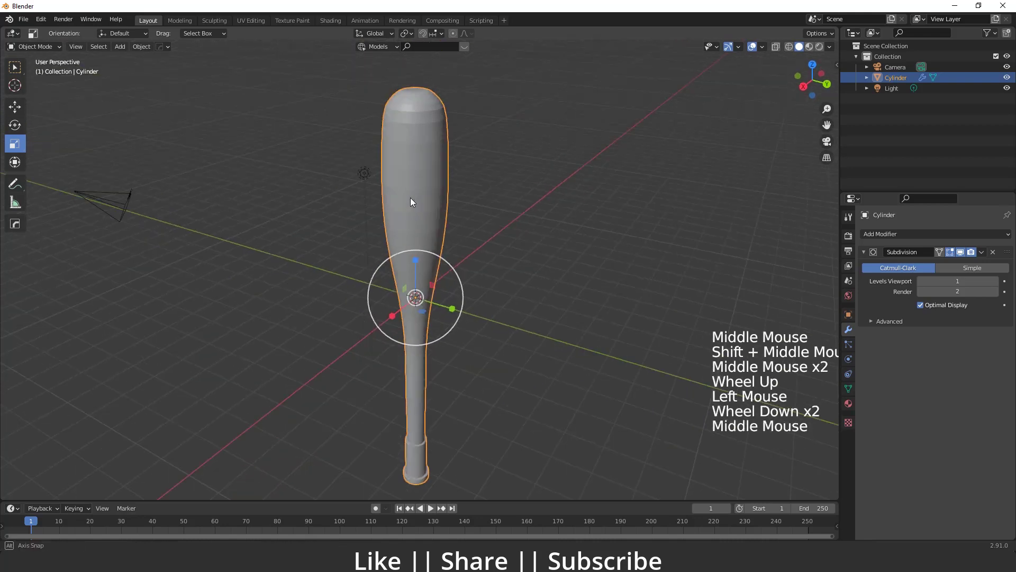
pyautogui.click(994, 280)
pyautogui.scroll(-2, 550, 256)
pyautogui.moveTo(551, 256); pyautogui.dragTo(503, 251, button='middle')
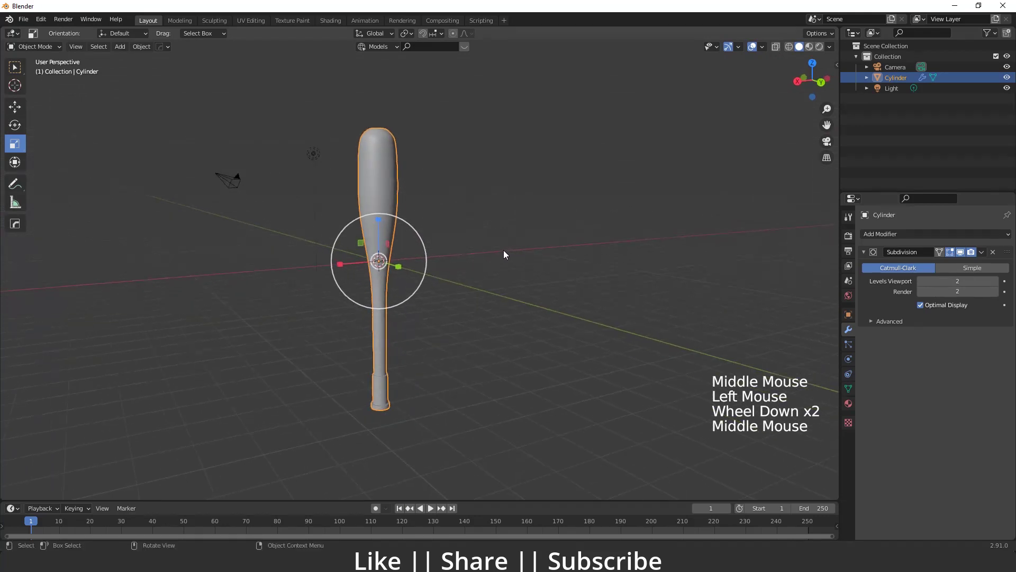
# Open the club's mesh in Edit Mode from the front view and turn on X-ray display
pyautogui.press('`')
pyautogui.scroll(3, 463, 282)
pyautogui.keyDown('shift'); pyautogui.moveTo(463, 282); pyautogui.dragTo(624, 202, button='middle'); pyautogui.keyUp('shift')
pyautogui.doubleClick(624, 203)
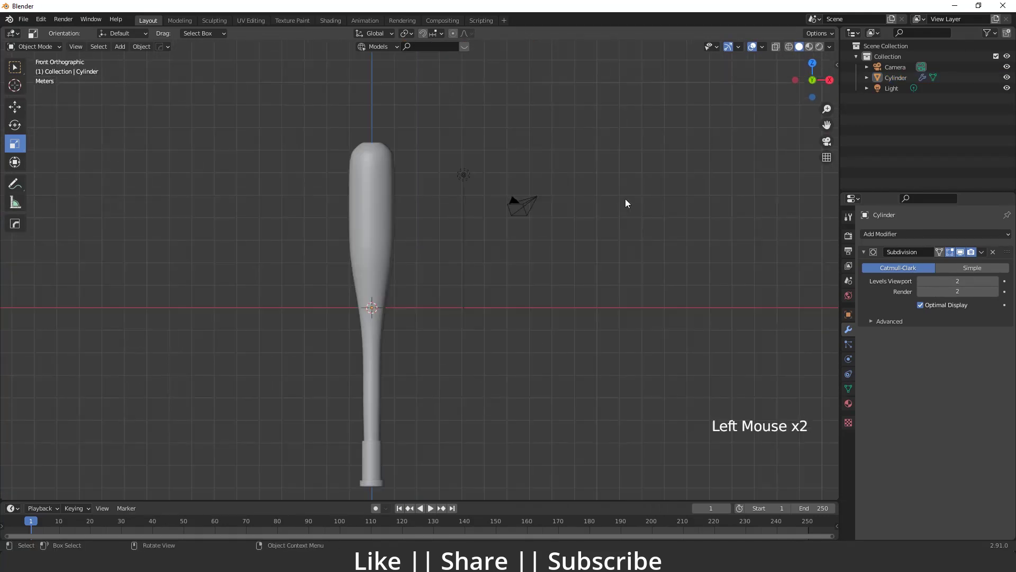
pyautogui.click(363, 230)
pyautogui.press('Tab')
pyautogui.scroll(1, 370, 224)
pyautogui.moveTo(370, 224)
pyautogui.keyDown('shift'); pyautogui.mouseDown(button='middle')
pyautogui.moveTo(373, 239)
pyautogui.moveTo(364, 207)
pyautogui.mouseUp(button='middle'); pyautogui.keyUp('shift')
pyautogui.click(776, 47)
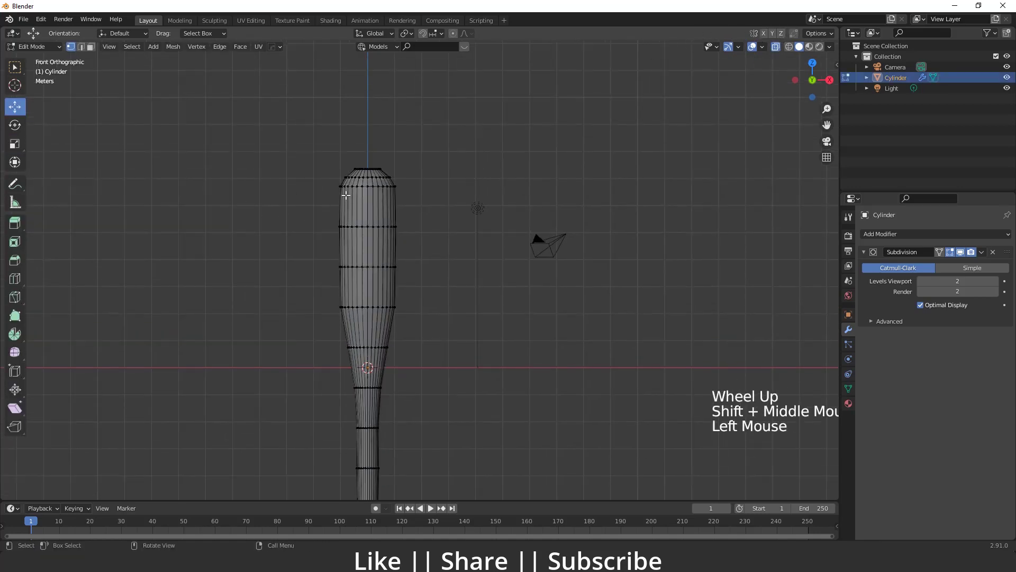
# Select the three full rings of faces around the straight part of the club's head, below the rounded tip
pyautogui.moveTo(293, 197); pyautogui.dragTo(428, 209)
pyautogui.press('3')
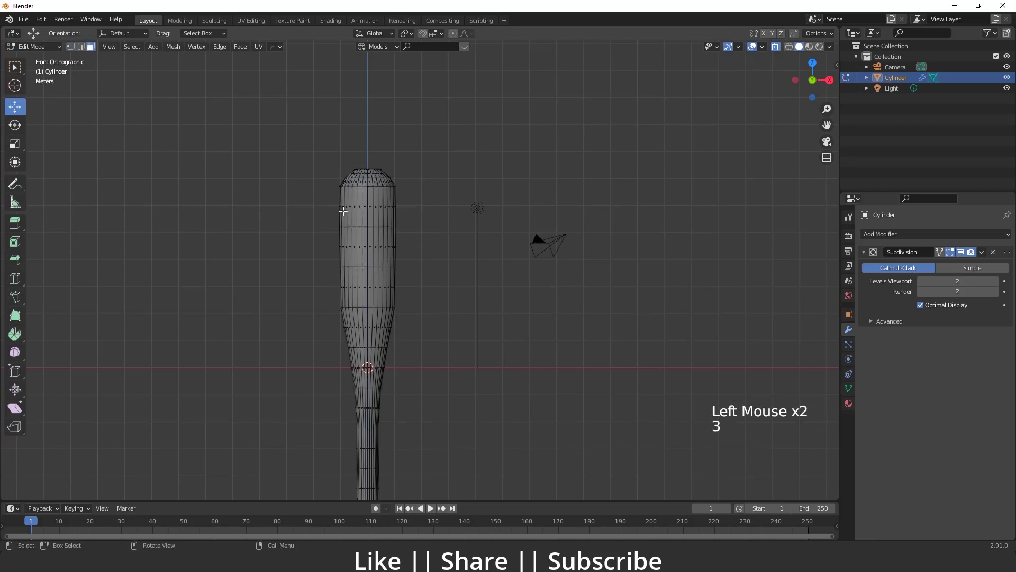
pyautogui.moveTo(314, 200); pyautogui.dragTo(428, 218)
pyautogui.keyDown('shift'); pyautogui.moveTo(318, 242); pyautogui.dragTo(448, 259); pyautogui.keyUp('shift')
pyautogui.keyDown('shift'); pyautogui.moveTo(368, 291); pyautogui.dragTo(463, 293); pyautogui.keyUp('shift')
# Duplicate the selected face rings in place and separate the copy into its own object, then return to Object Mode
pyautogui.hotkey('shift', 'd')
pyautogui.hotkey('ctrl', 'z')
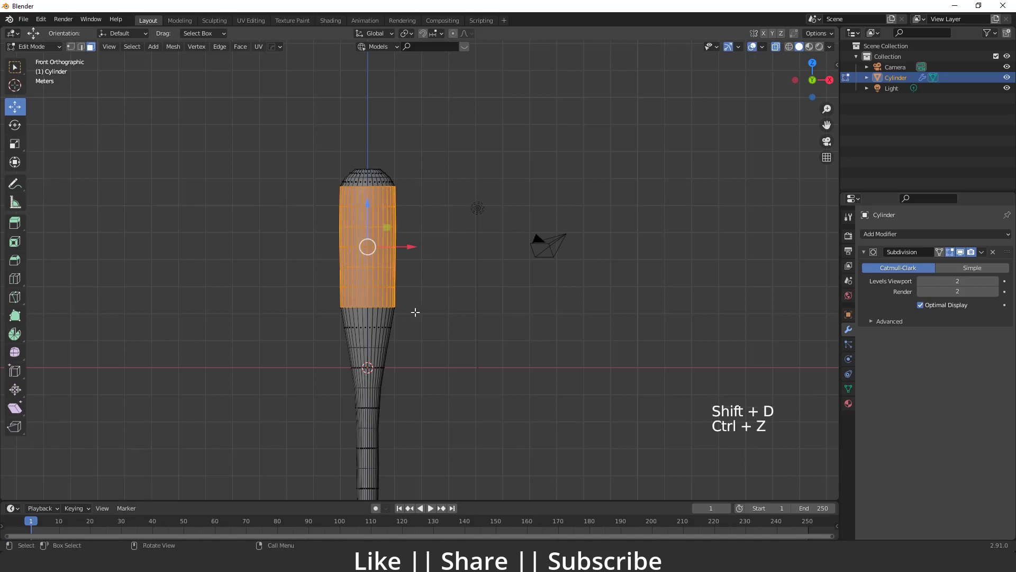
pyautogui.hotkey('shift', 'd')
pyautogui.rightClick(393, 316)
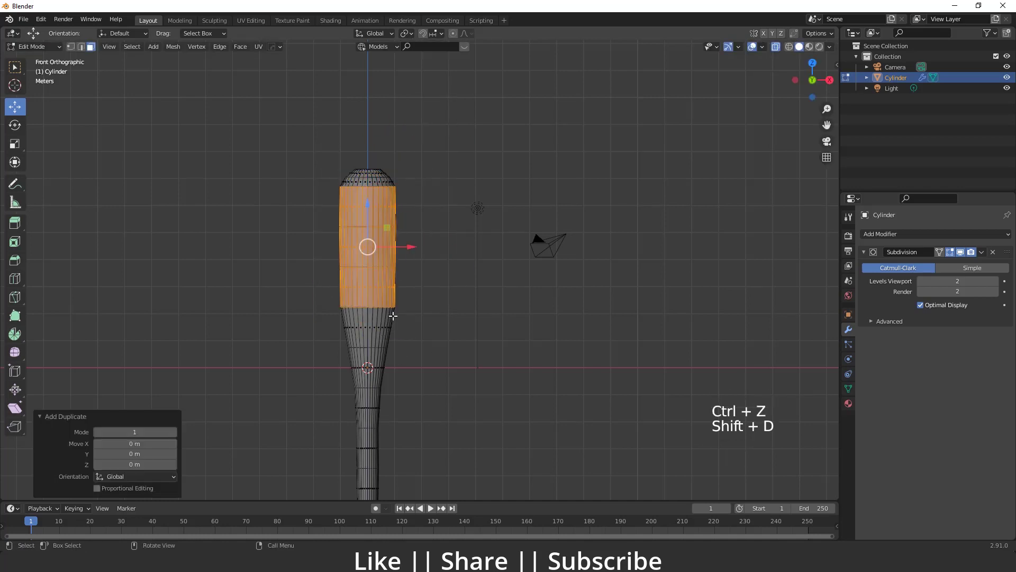
pyautogui.press('p')
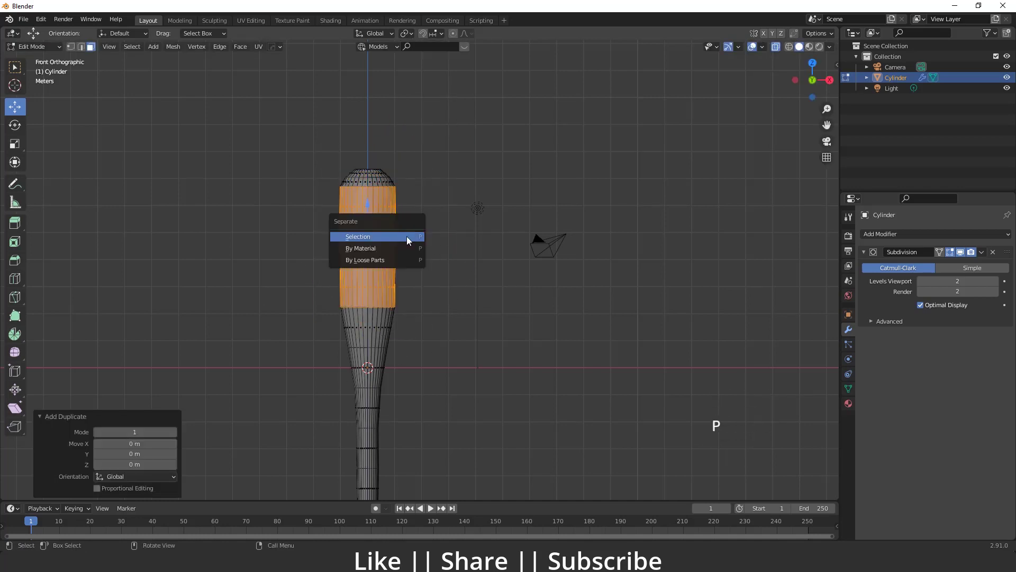
pyautogui.click(408, 240)
pyautogui.press('Tab')
pyautogui.click(450, 180)
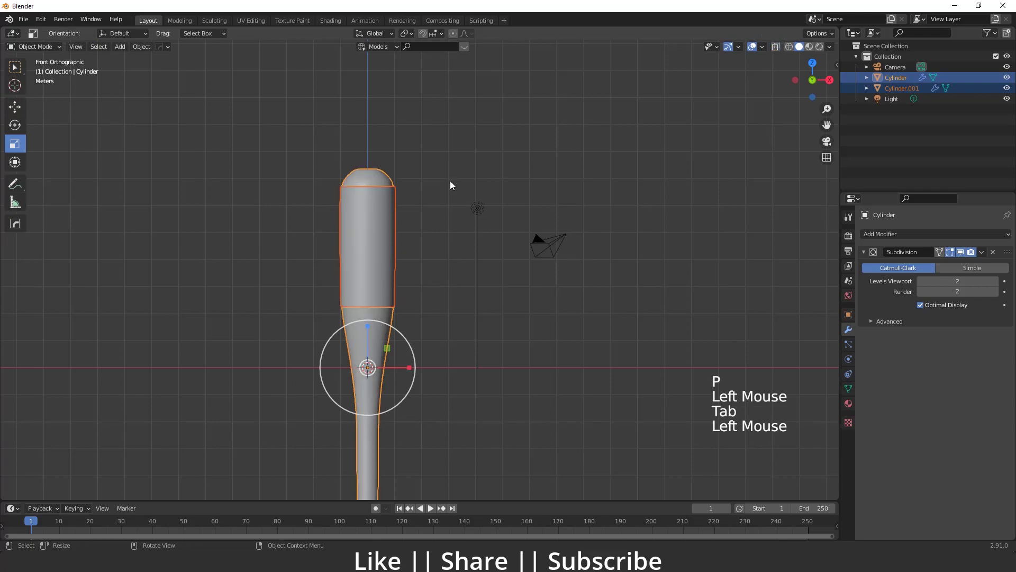
# Set the origin of the separated head sleeve to its geometry
pyautogui.click(364, 234)
pyautogui.click(364, 255)
pyautogui.moveTo(398, 320); pyautogui.dragTo(382, 216, button='middle')
pyautogui.rightClick(383, 217)
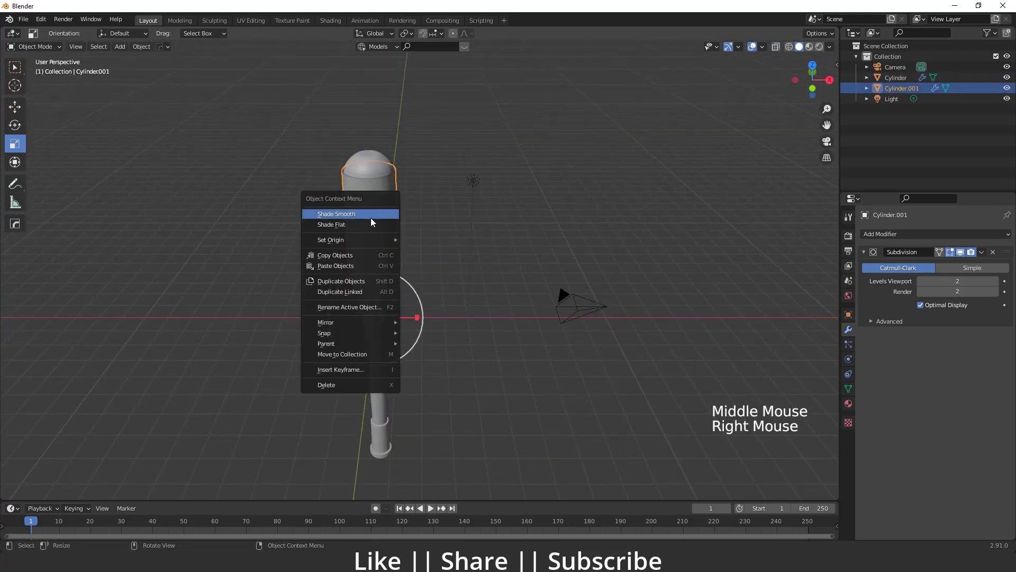
pyautogui.moveTo(371, 240)
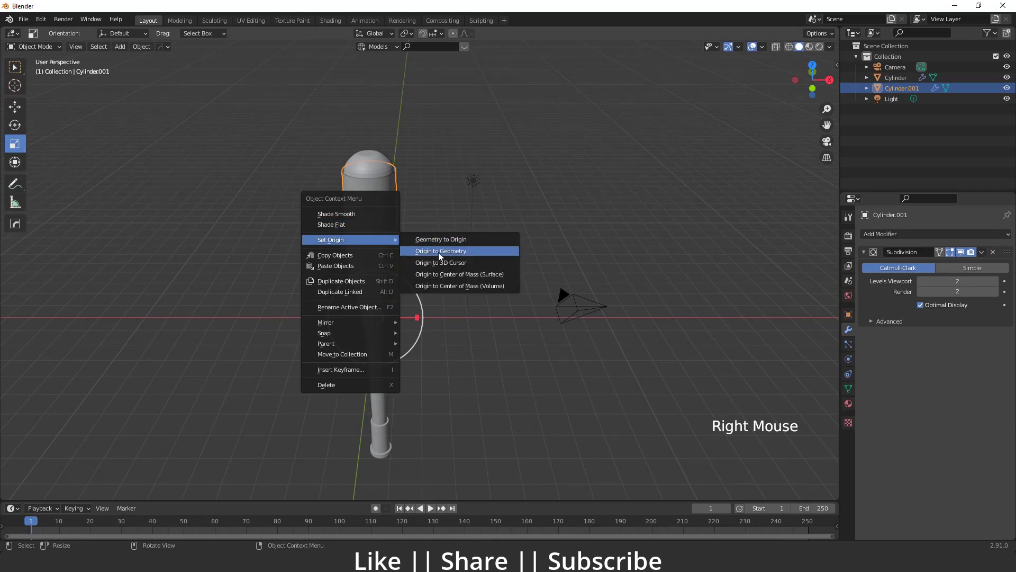
pyautogui.click(444, 253)
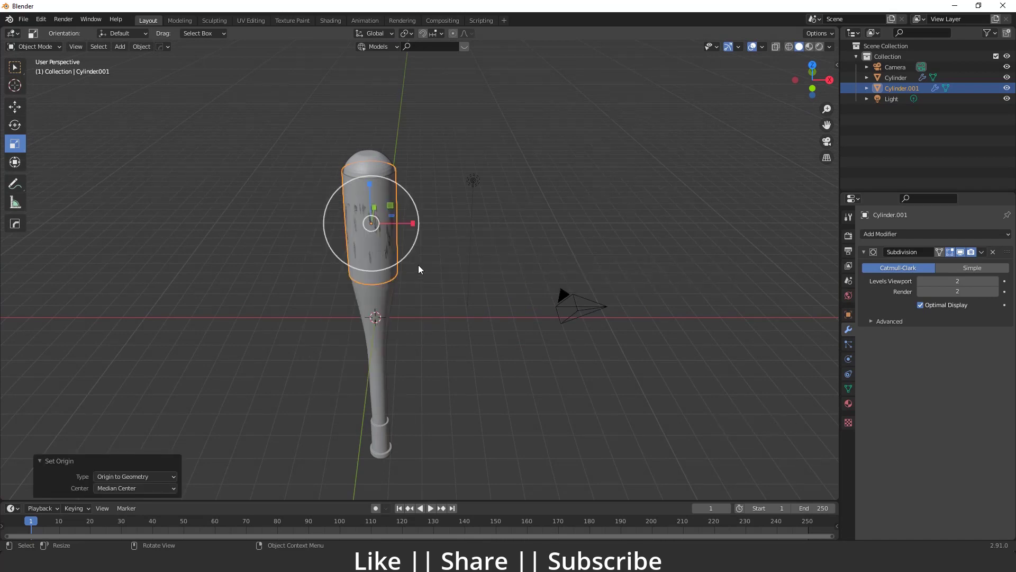
# Open the separated head sleeve in Edit Mode from the front view
pyautogui.moveTo(418, 270); pyautogui.dragTo(386, 229, button='middle')
pyautogui.press('KP_1')
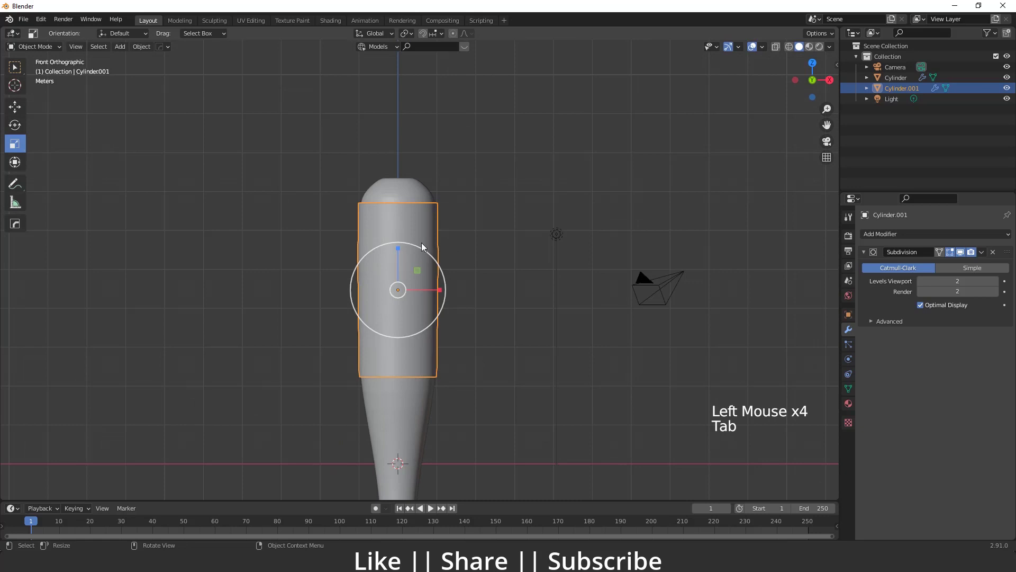
pyautogui.press('Tab')
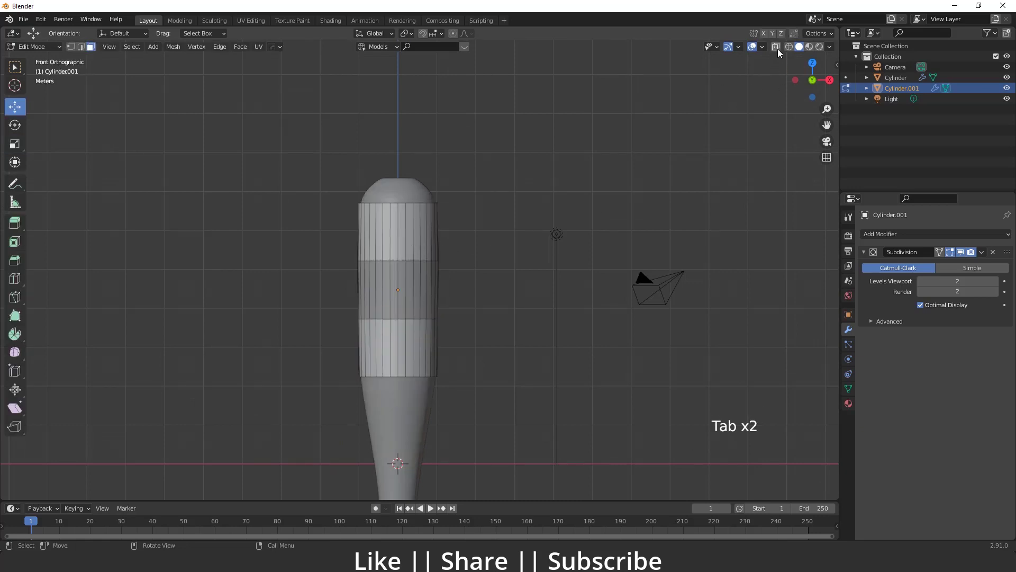